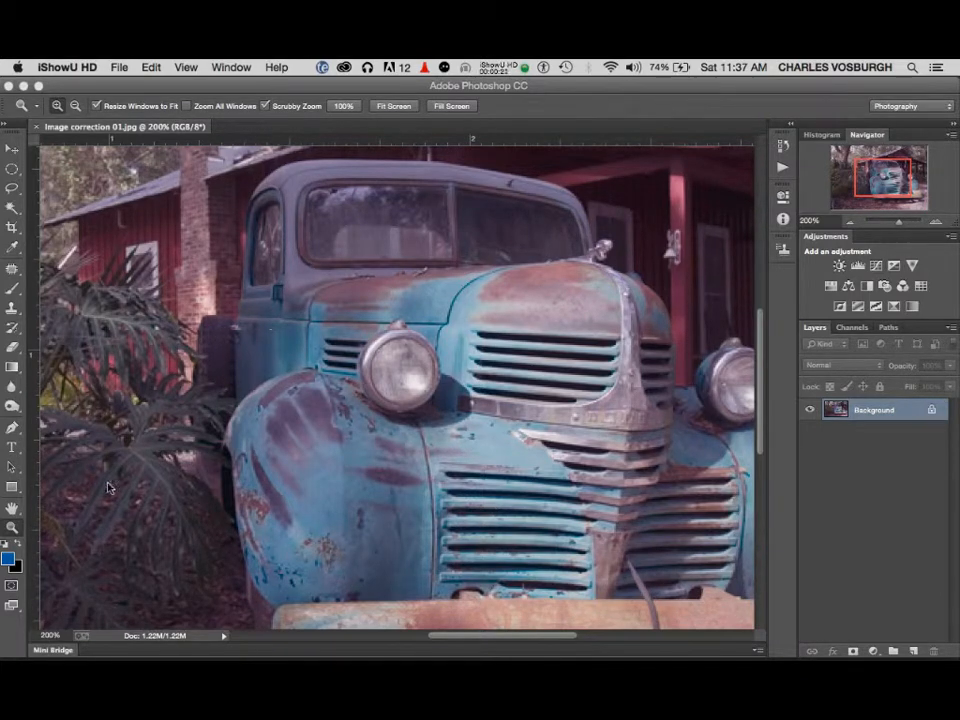
Fit the whole truck photo on screen and check that the Adjustments are enabled in the workspace.
left_click(14, 527)
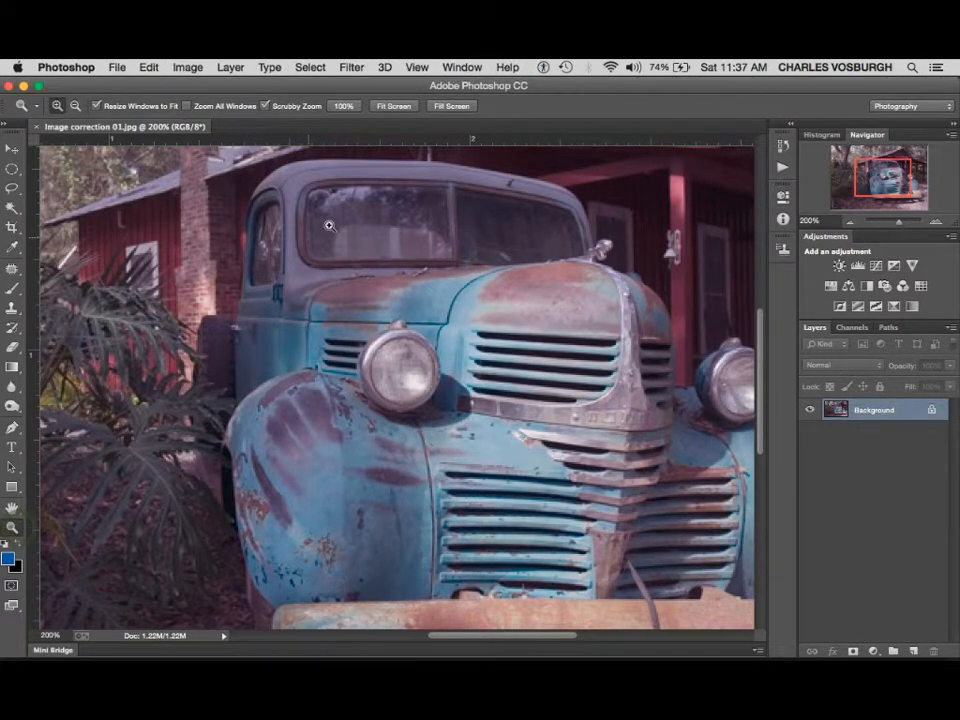
left_click(393, 106)
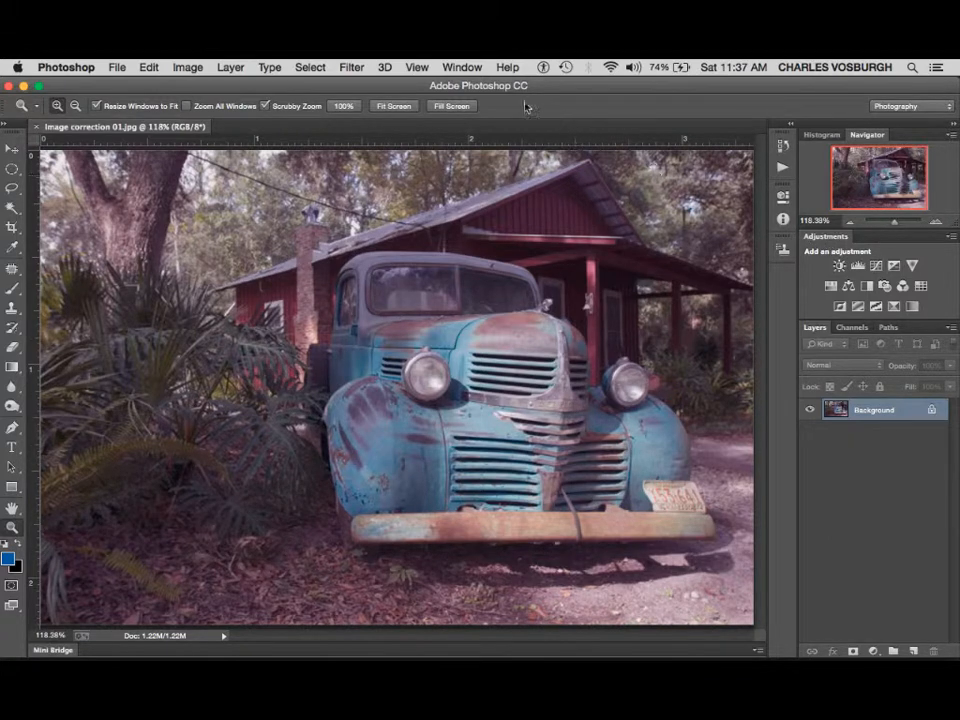
left_click(475, 72)
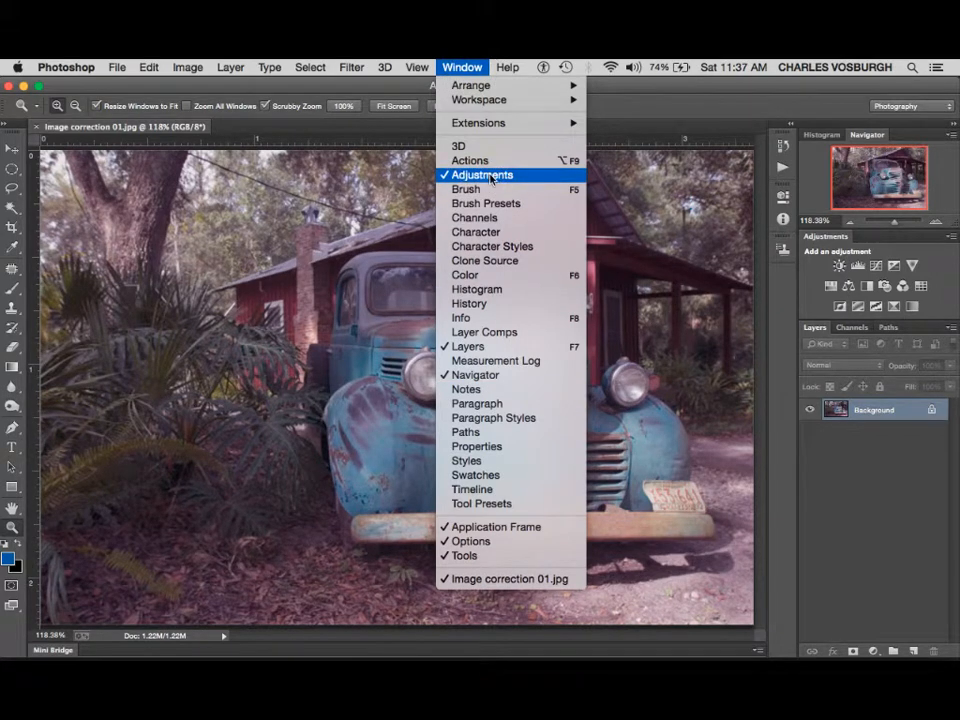
left_click(464, 69)
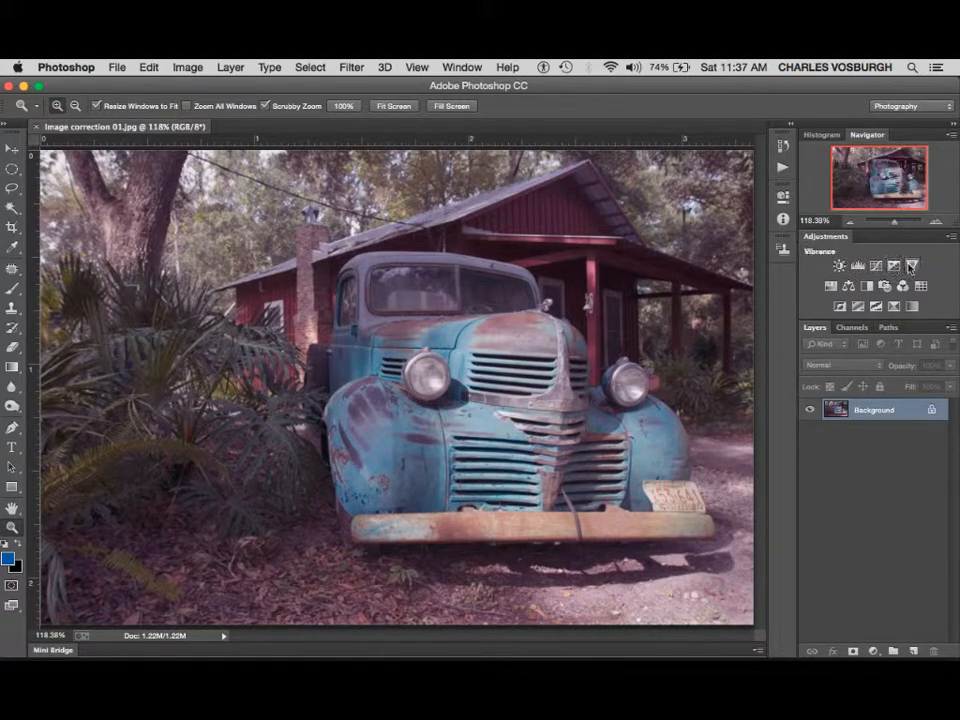
Add a Levels adjustment layer and set the RGB black input level to 12 using the shadow clipping preview.
left_click(857, 268)
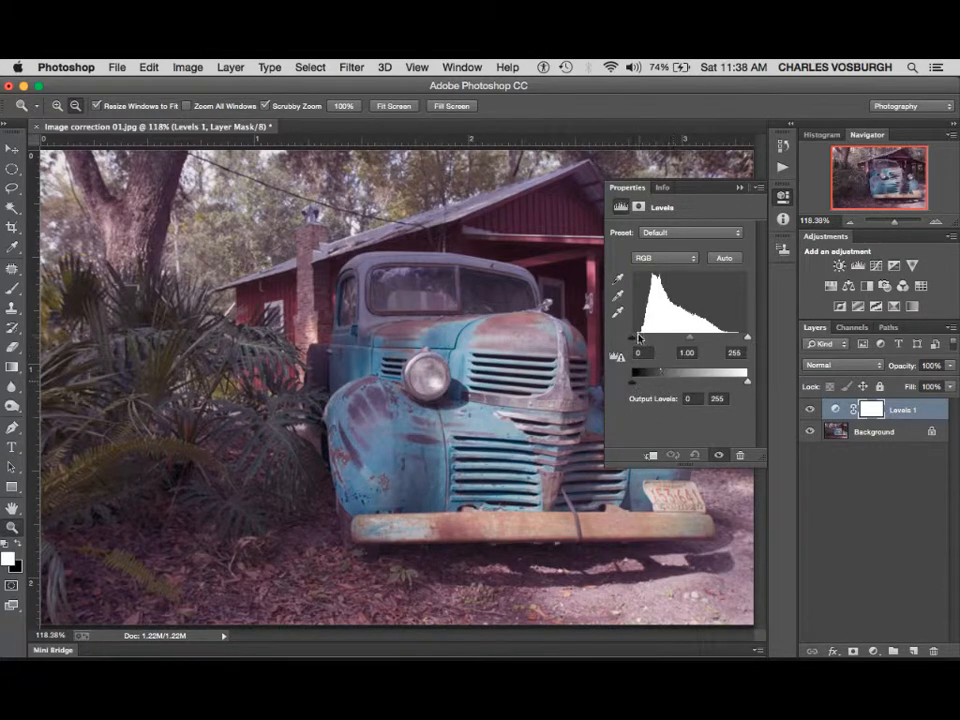
left_click_drag(634, 344, 631, 344)
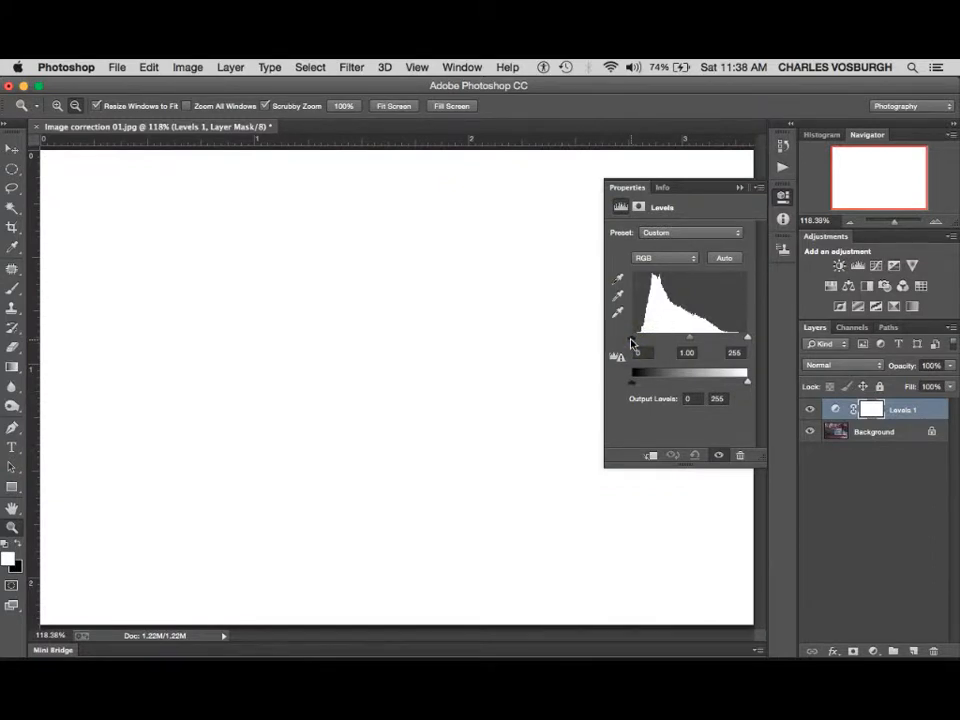
mouse_move(631, 344)
left_mouse_down()
mouse_move(671, 344)
mouse_move(631, 344)
mouse_move(639, 347)
left_mouse_up()
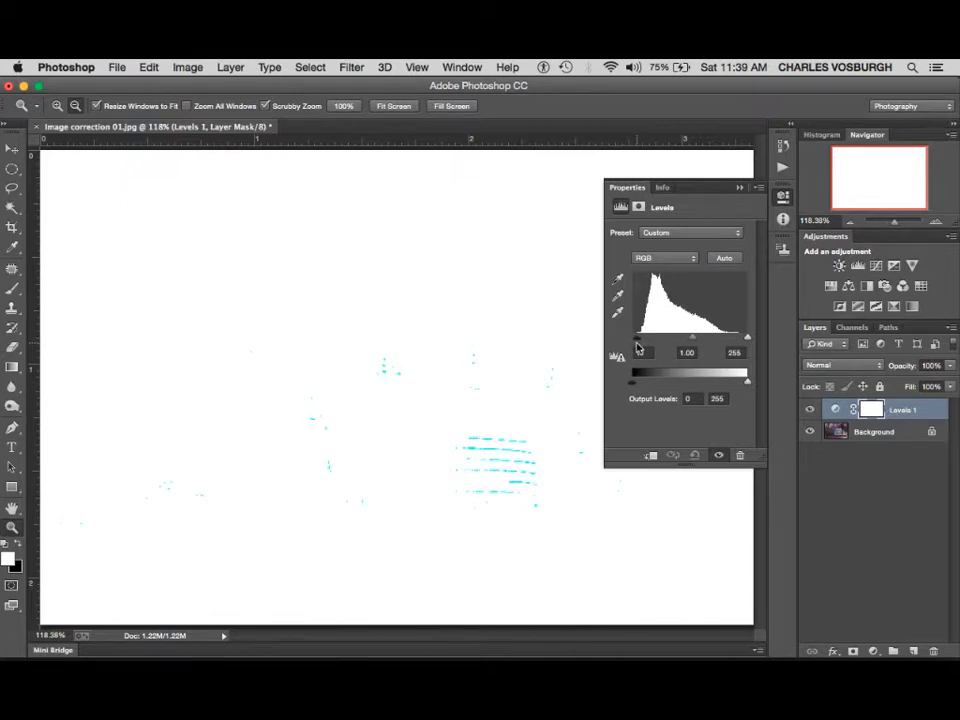
left_click_drag(638, 345, 640, 345)
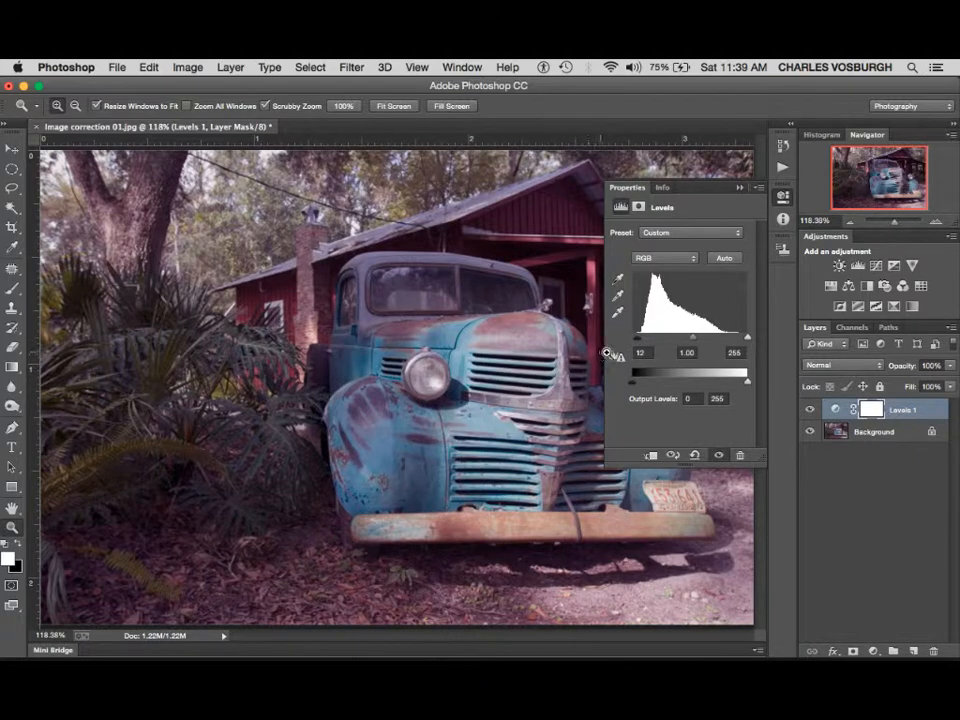
Set the RGB white input level of the Levels adjustment to 233 using the highlight clipping preview.
left_click(749, 342, "alt")
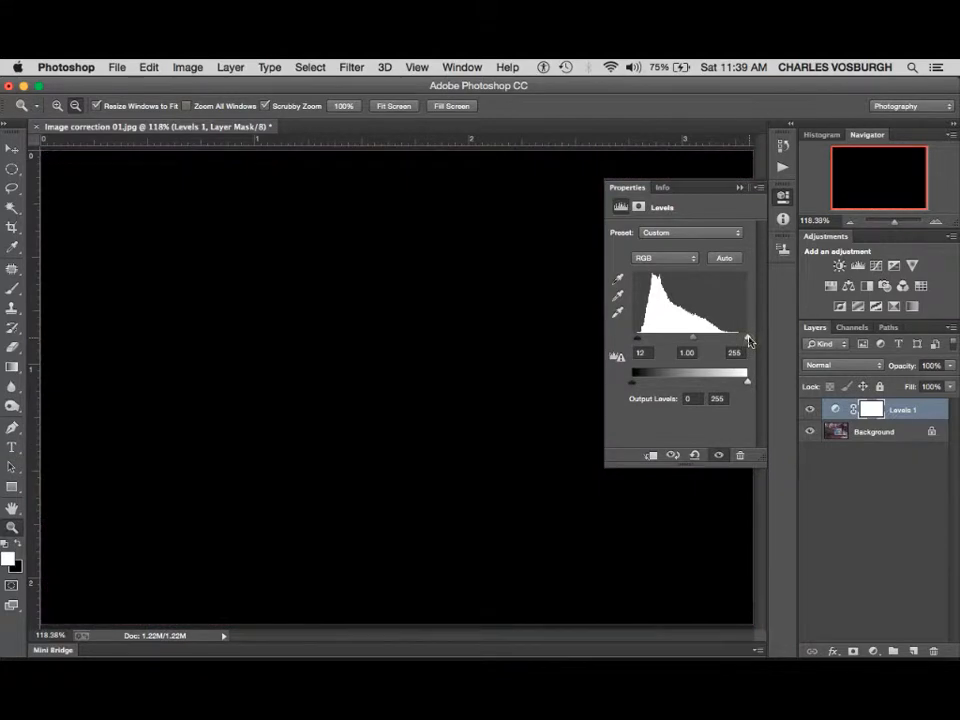
left_click_drag(749, 342, 684, 340)
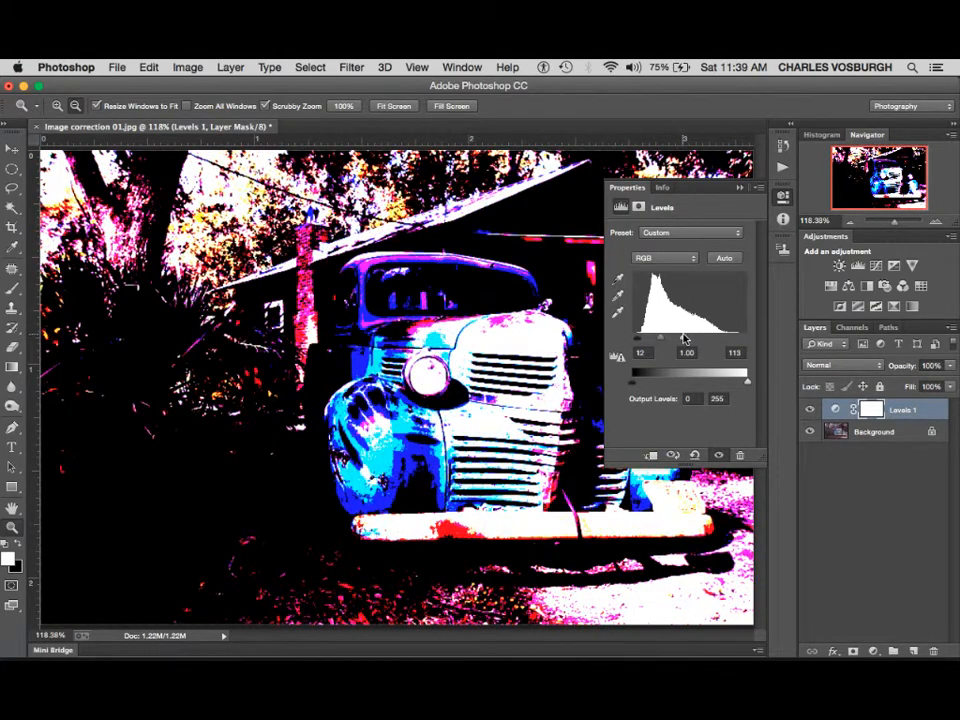
left_click_drag(684, 340, 682, 340)
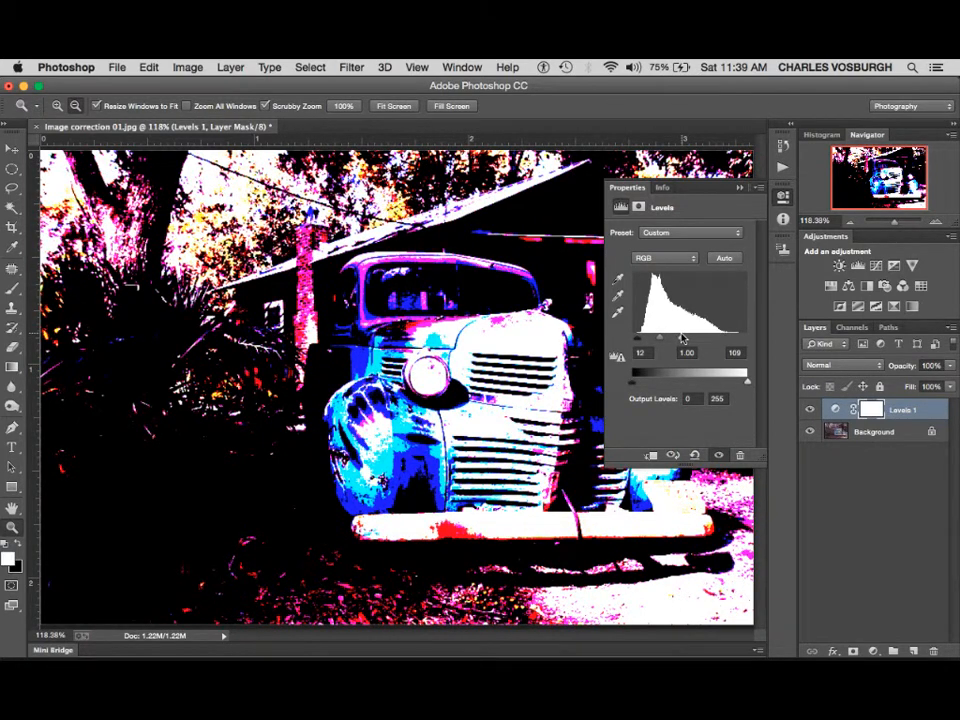
left_click_drag(682, 336, 739, 346)
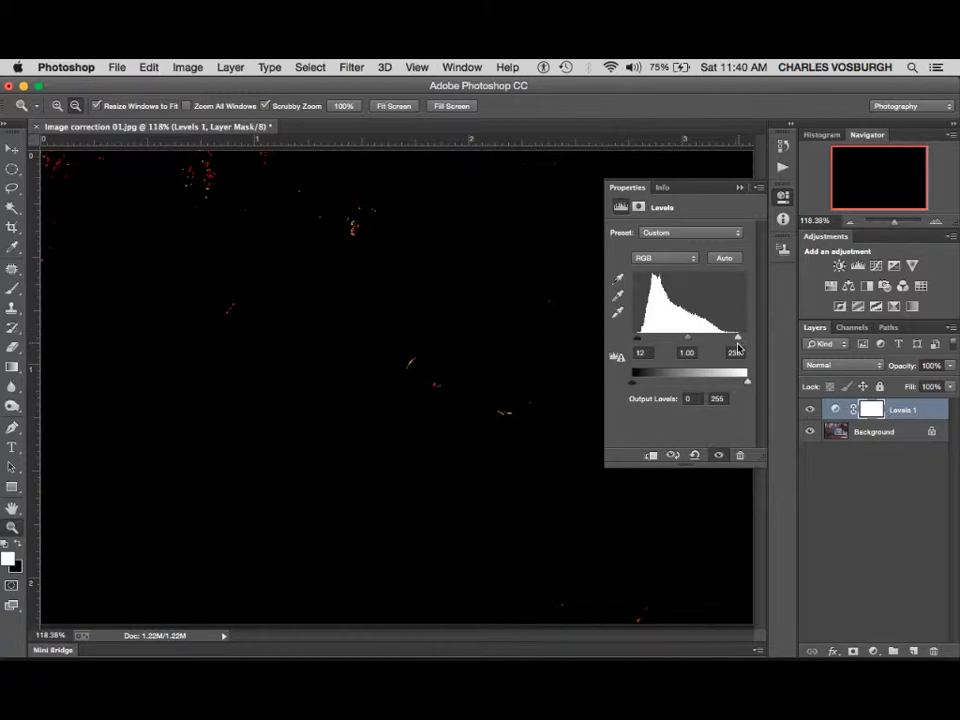
left_click_drag(738, 348, 735, 346)
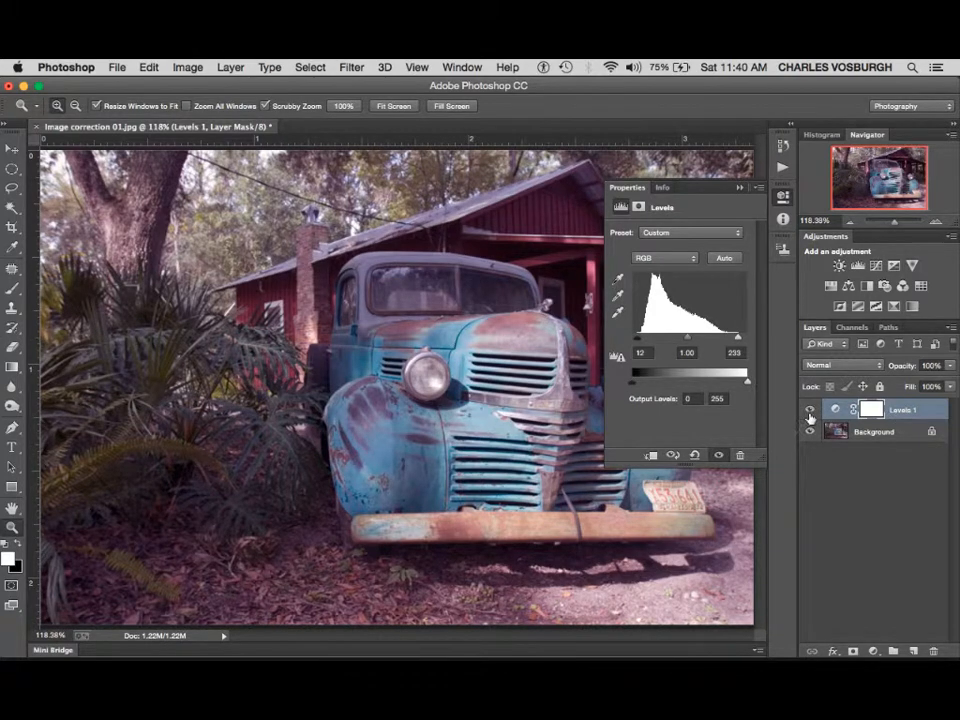
Compare the photo with and without the Levels adjustment by toggling that layer's visibility, leaving it shown.
left_click(810, 410)
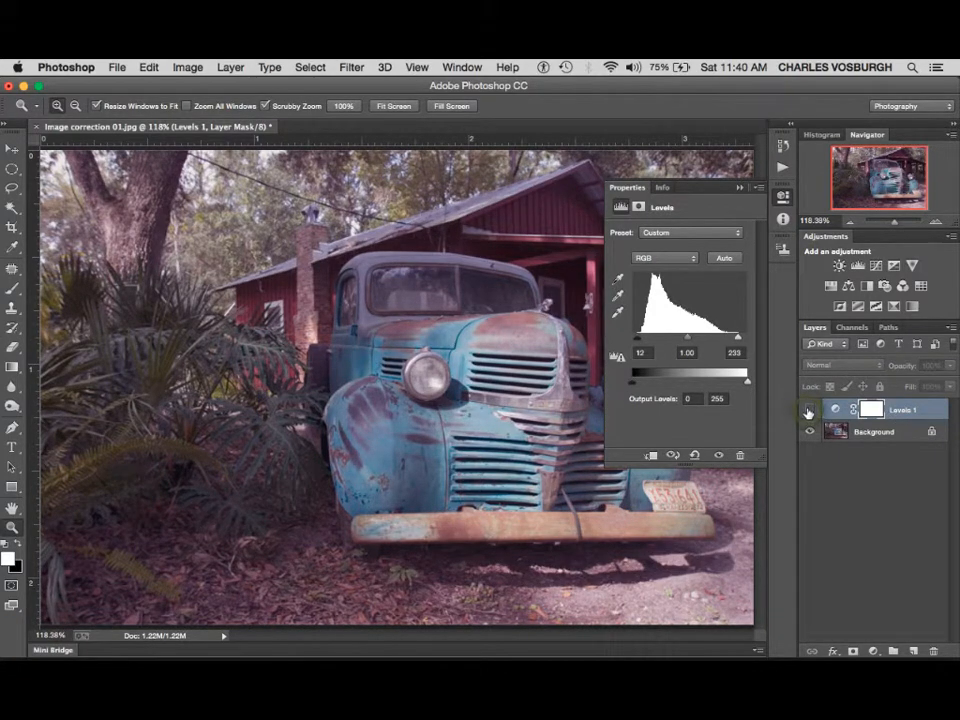
left_click(810, 410)
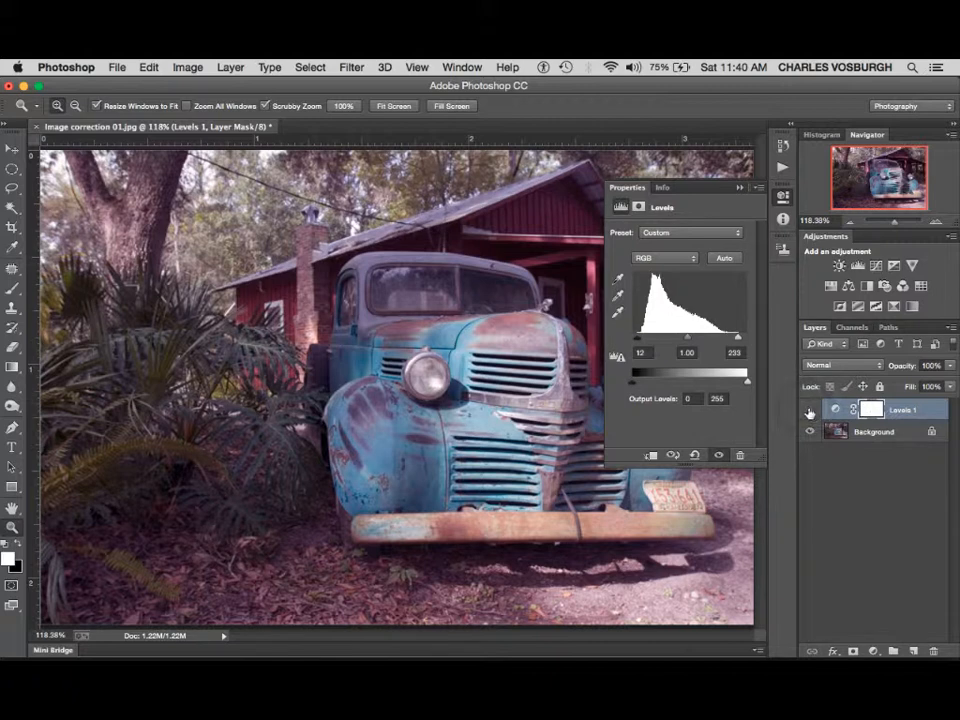
left_click(810, 410)
left_click(810, 410)
left_click(811, 410)
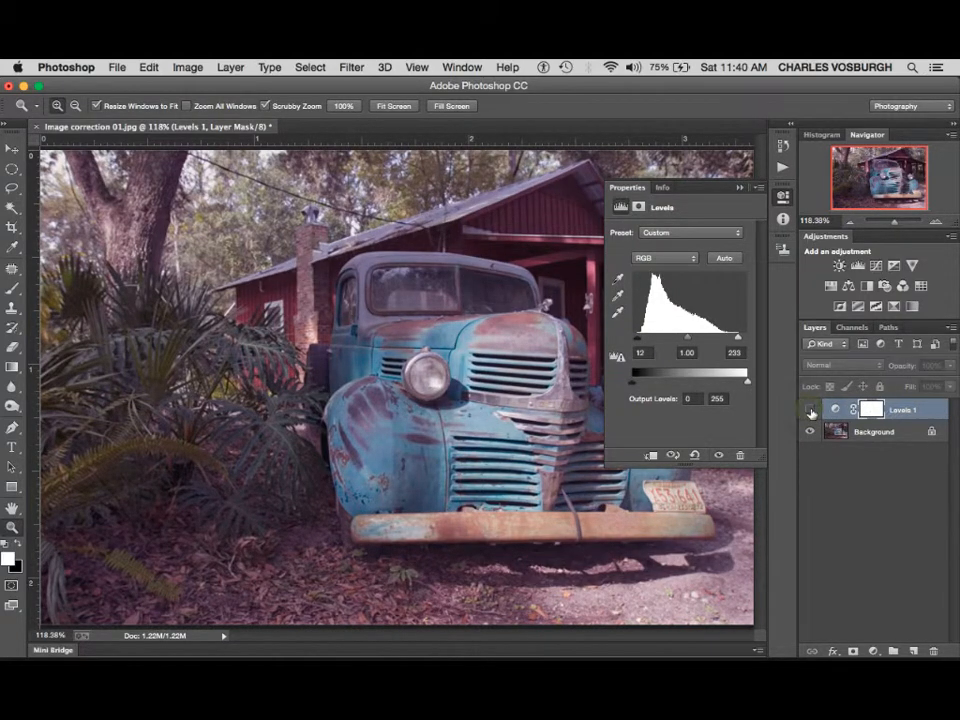
left_click(810, 410)
left_click(810, 410)
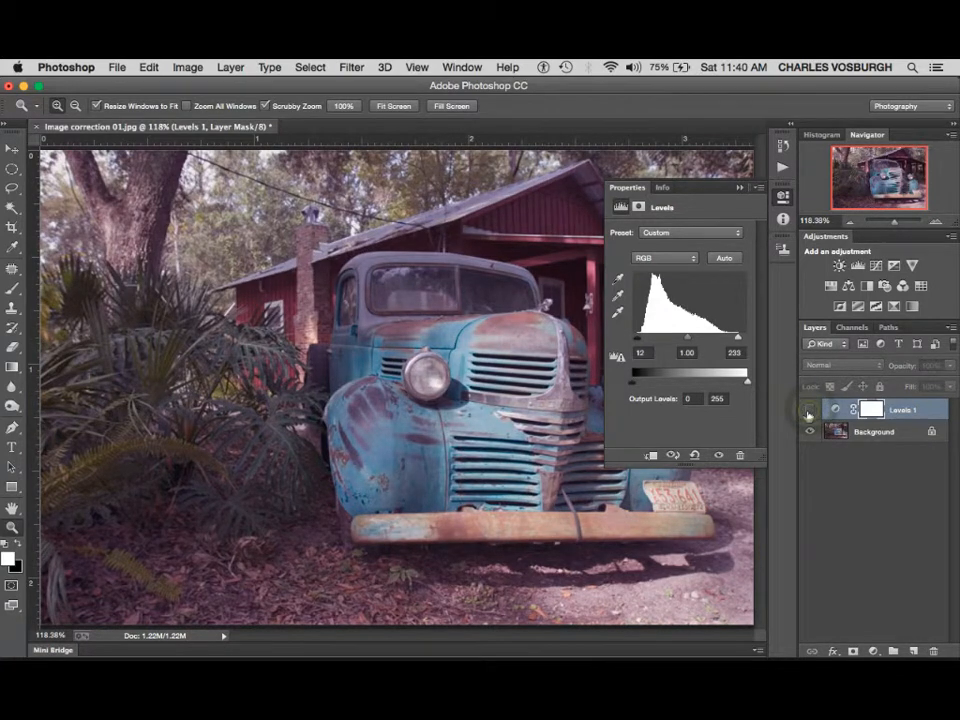
left_click(810, 410)
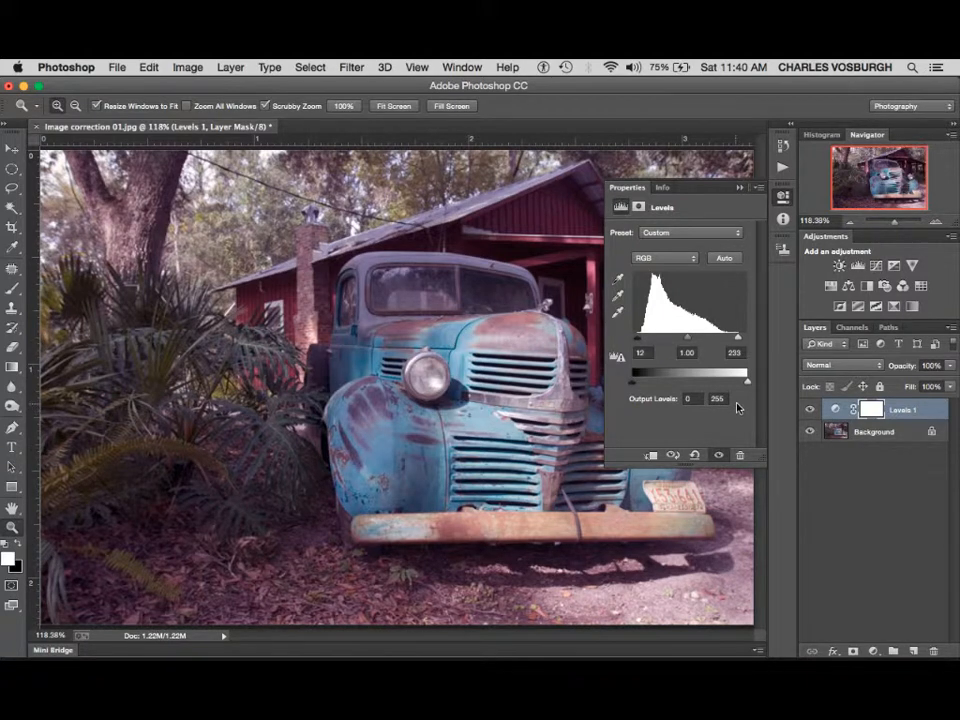
Add a Color Balance adjustment layer and set its midtones to Cyan–Red -25, Magenta–Green +22 and Yellow–Blue -25.
left_click(849, 289)
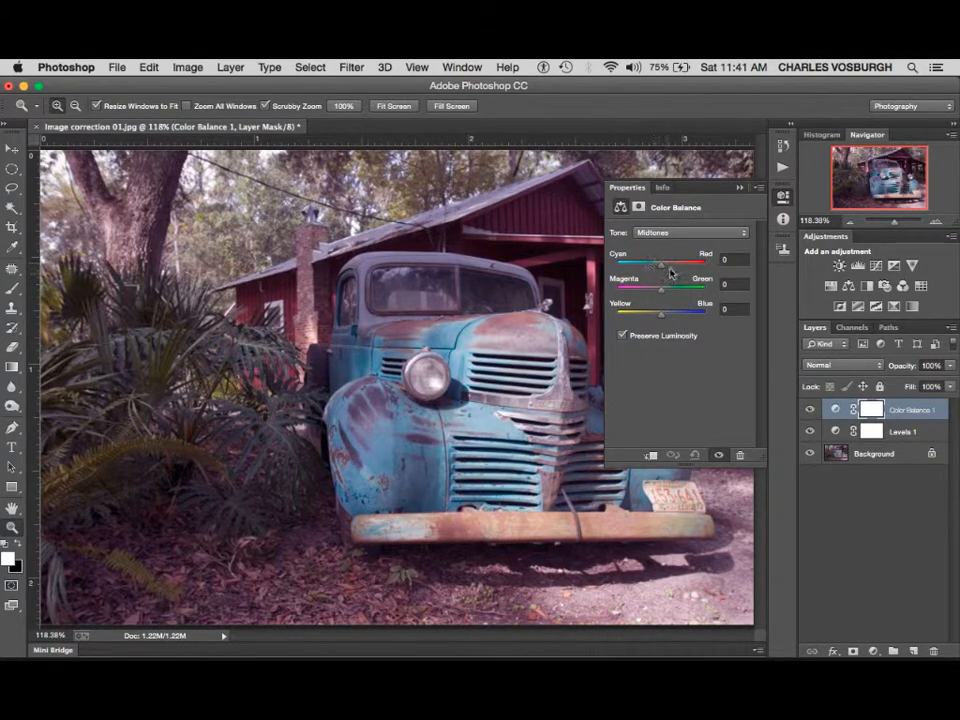
mouse_move(661, 271)
left_mouse_down()
mouse_move(635, 279)
mouse_move(687, 277)
mouse_move(667, 278)
left_mouse_up()
mouse_move(661, 294)
left_mouse_down()
mouse_move(643, 298)
mouse_move(673, 297)
left_mouse_up()
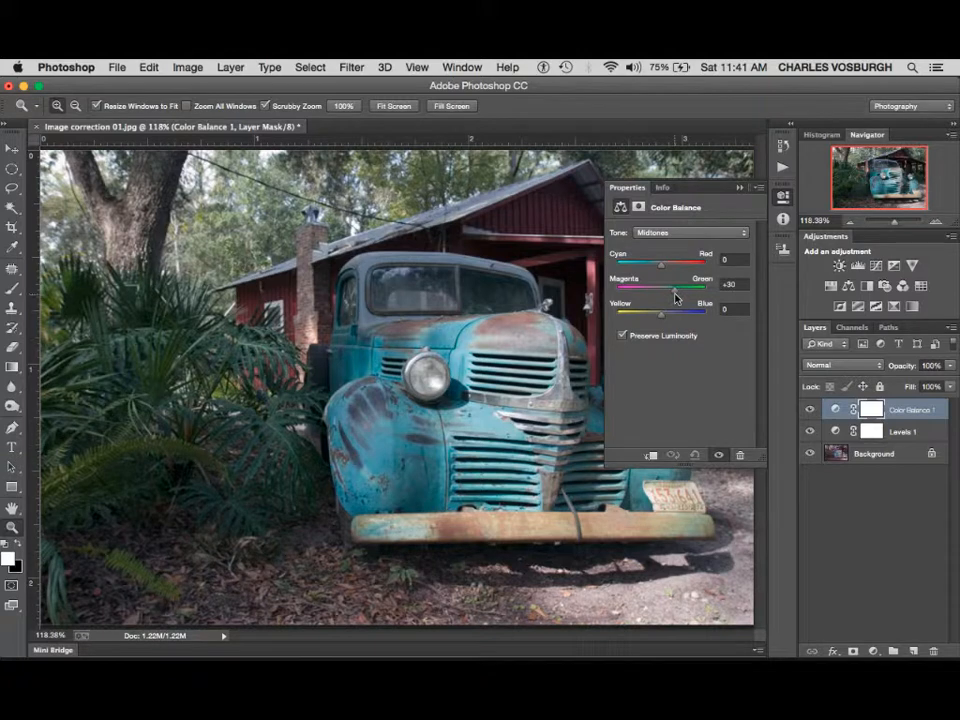
left_click_drag(675, 297, 661, 299)
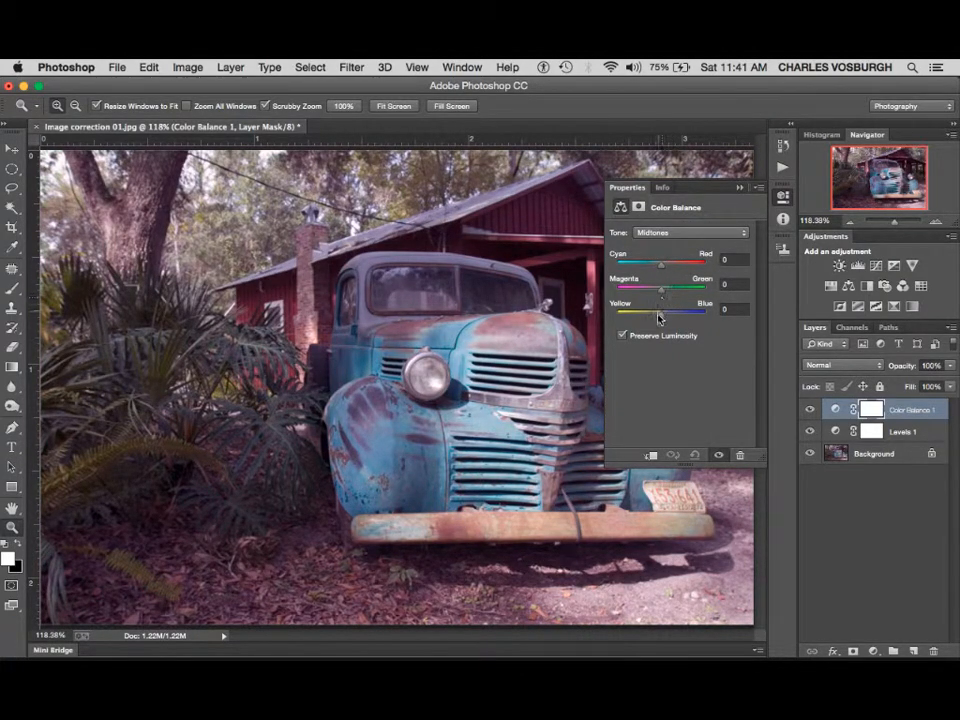
mouse_move(652, 318)
left_mouse_down()
mouse_move(644, 322)
mouse_move(678, 320)
mouse_move(658, 320)
left_mouse_up()
left_click_drag(660, 290, 670, 302)
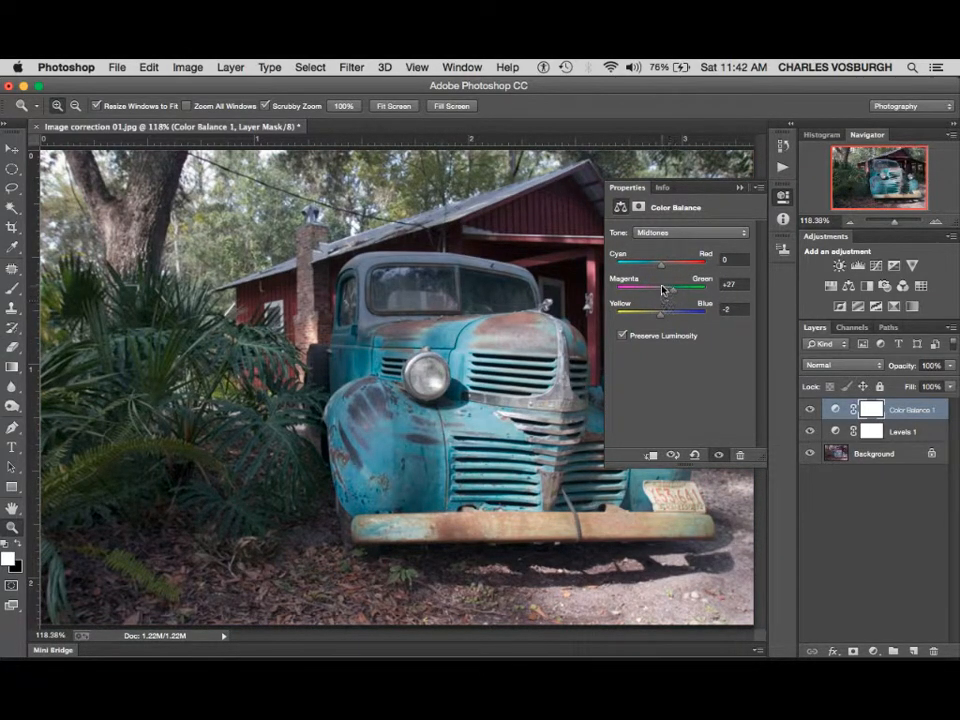
mouse_move(661, 271)
left_mouse_down()
mouse_move(653, 270)
mouse_move(677, 295)
mouse_move(649, 271)
left_mouse_up()
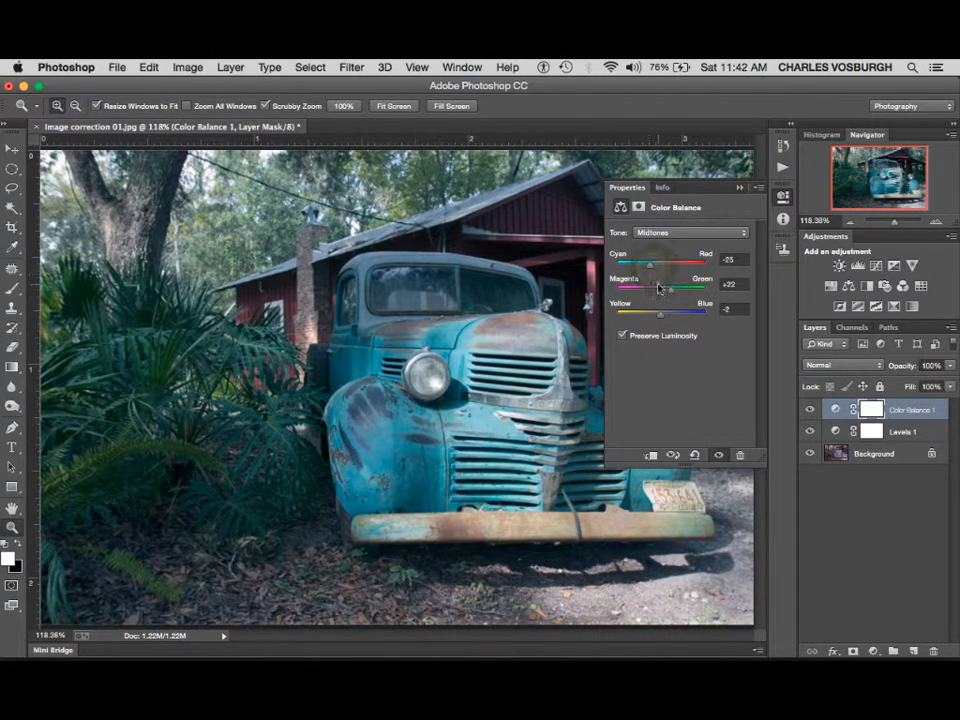
left_click_drag(662, 323, 650, 320)
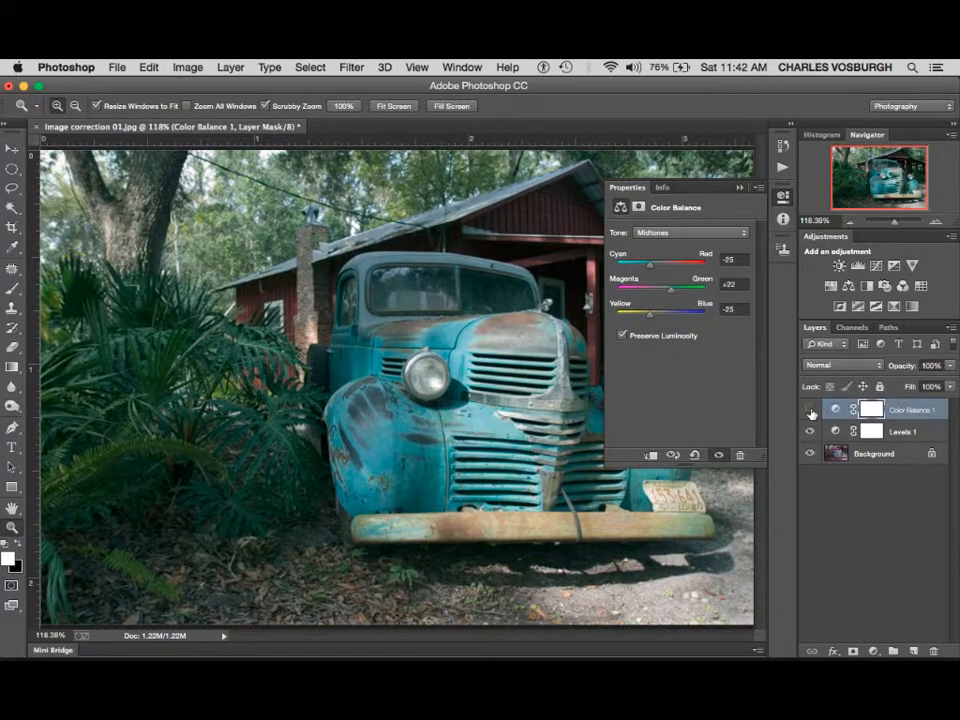
Compare the photo with and without the Color Balance adjustment by toggling that layer's visibility, leaving it shown.
left_click(810, 411)
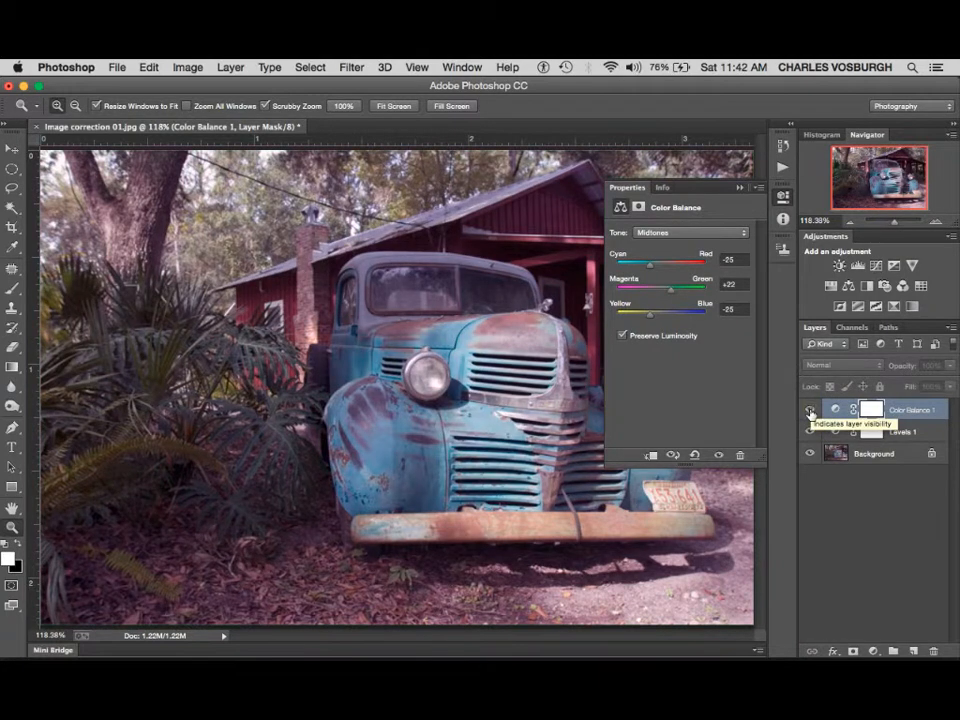
left_click(810, 411)
left_click(810, 411)
left_click(810, 411)
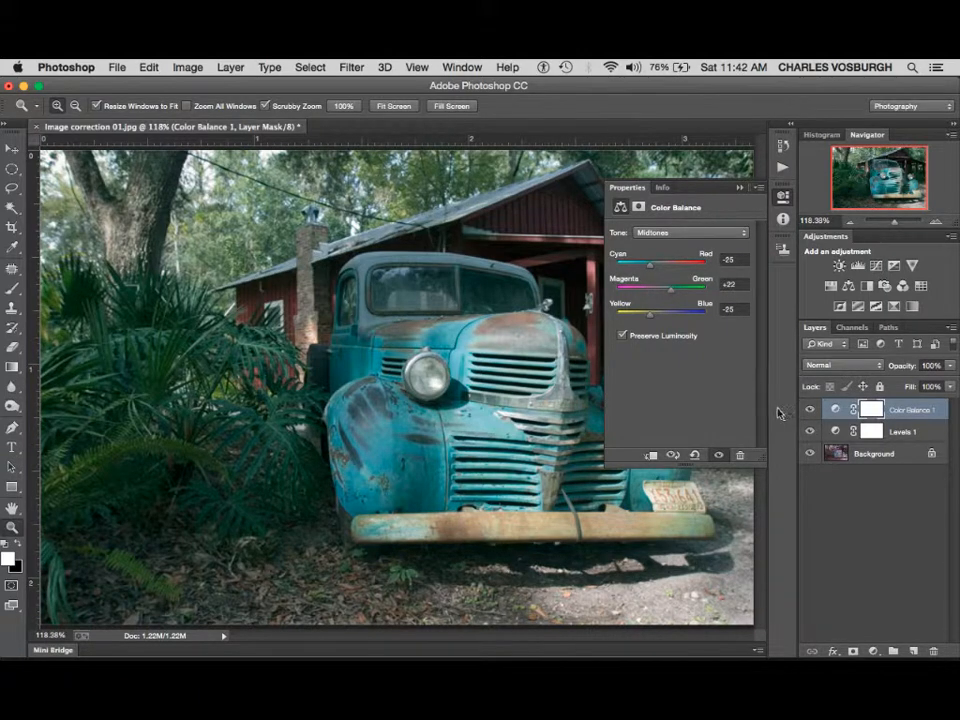
Add a Vibrance adjustment layer, try both extremes, and set Vibrance to +45.
left_click(913, 266)
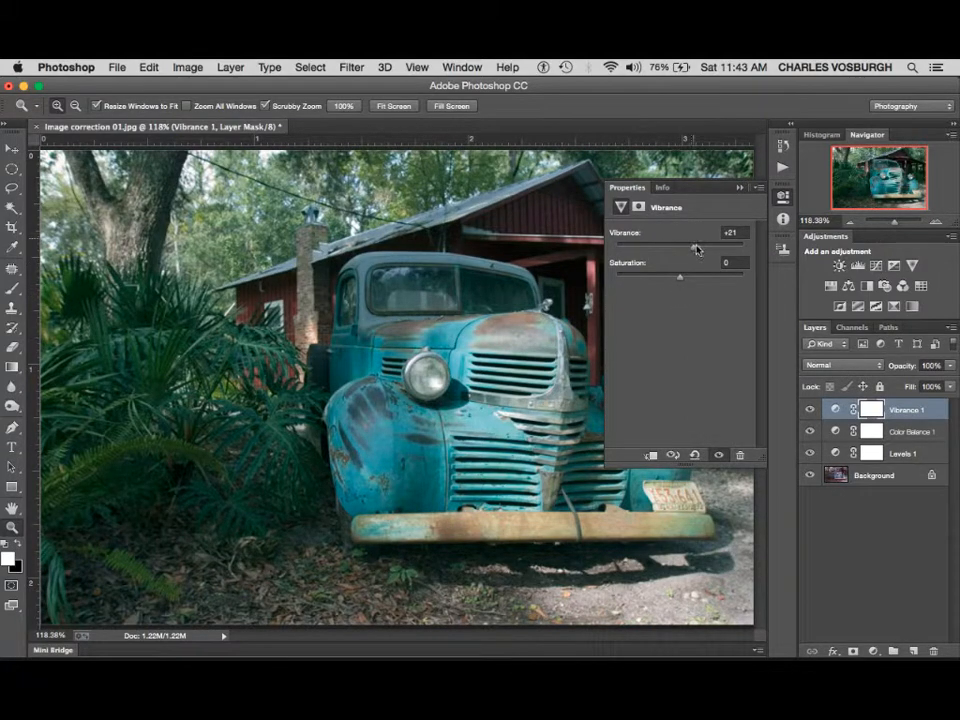
left_click_drag(693, 251, 746, 252)
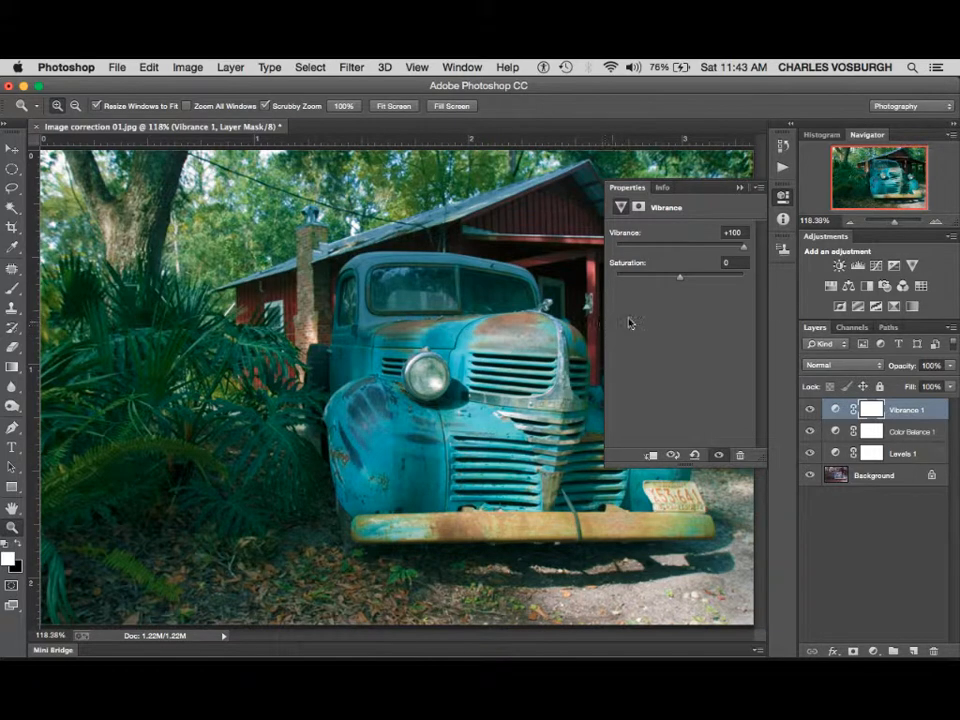
left_click_drag(742, 247, 616, 250)
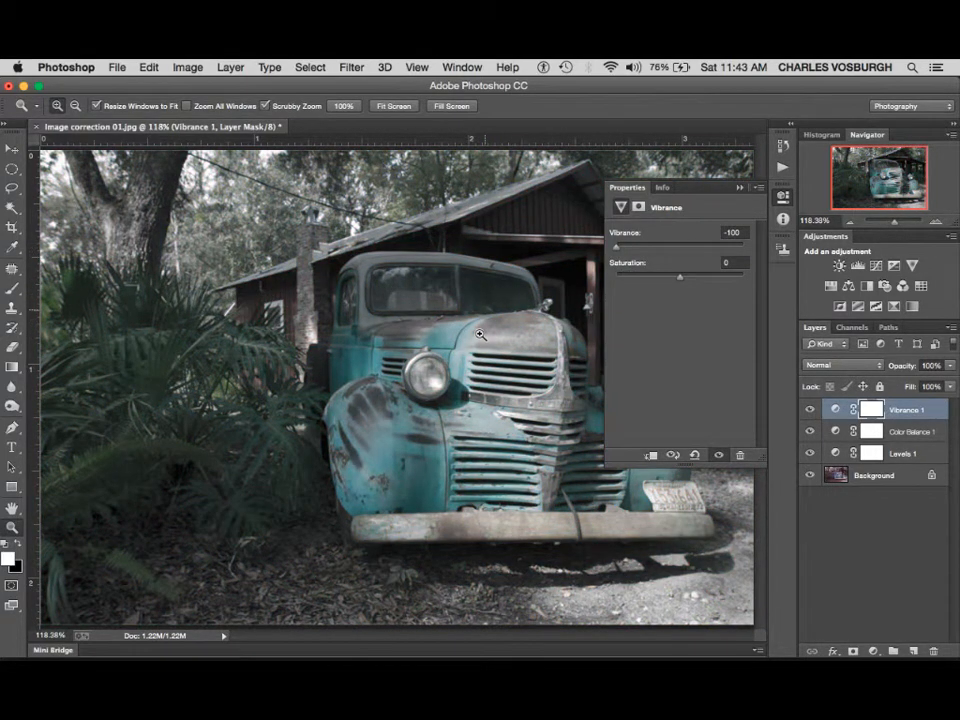
left_click_drag(616, 250, 707, 248)
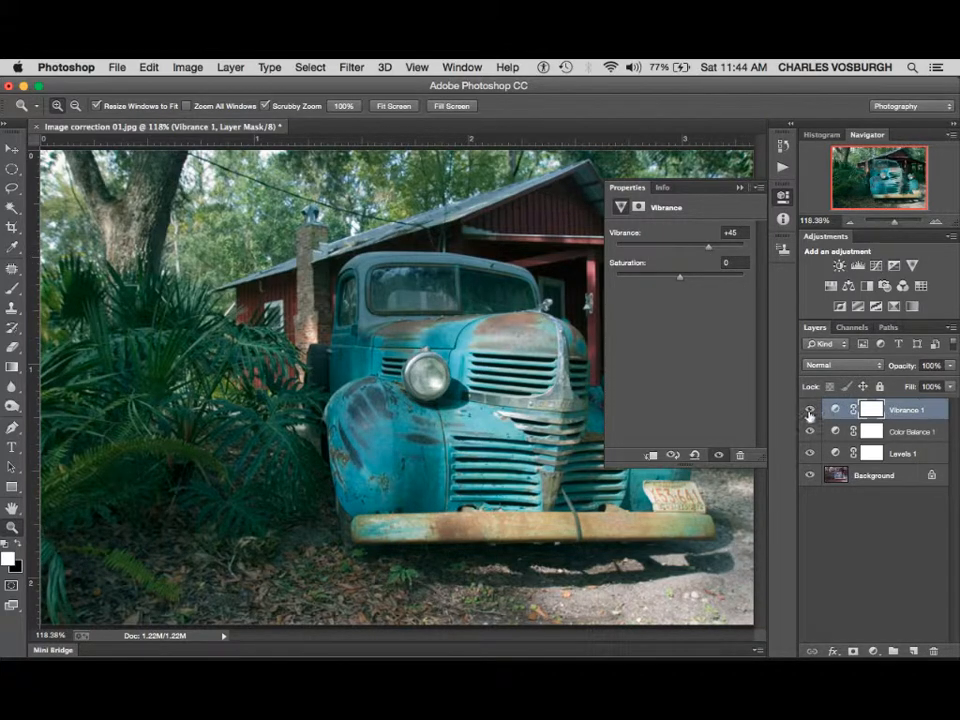
Compare the photo with all adjustment layers hidden, reshow Levels, Color Balance and Vibrance one by one, and collapse the adjustment properties.
left_click(810, 411)
left_click(810, 410)
left_click_drag(810, 413, 810, 453)
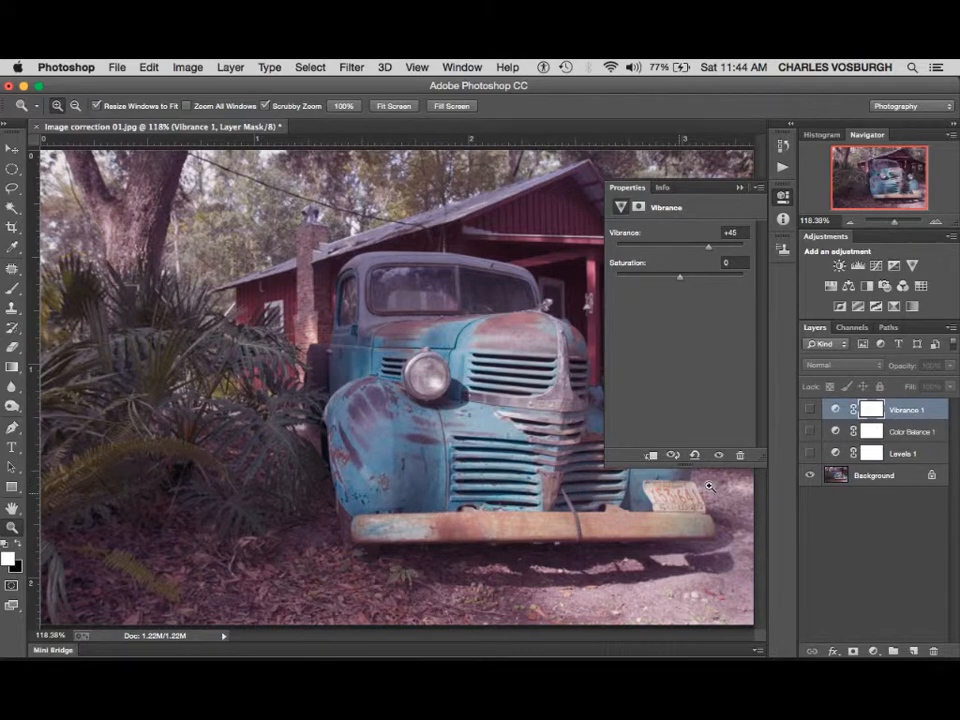
left_click(810, 455)
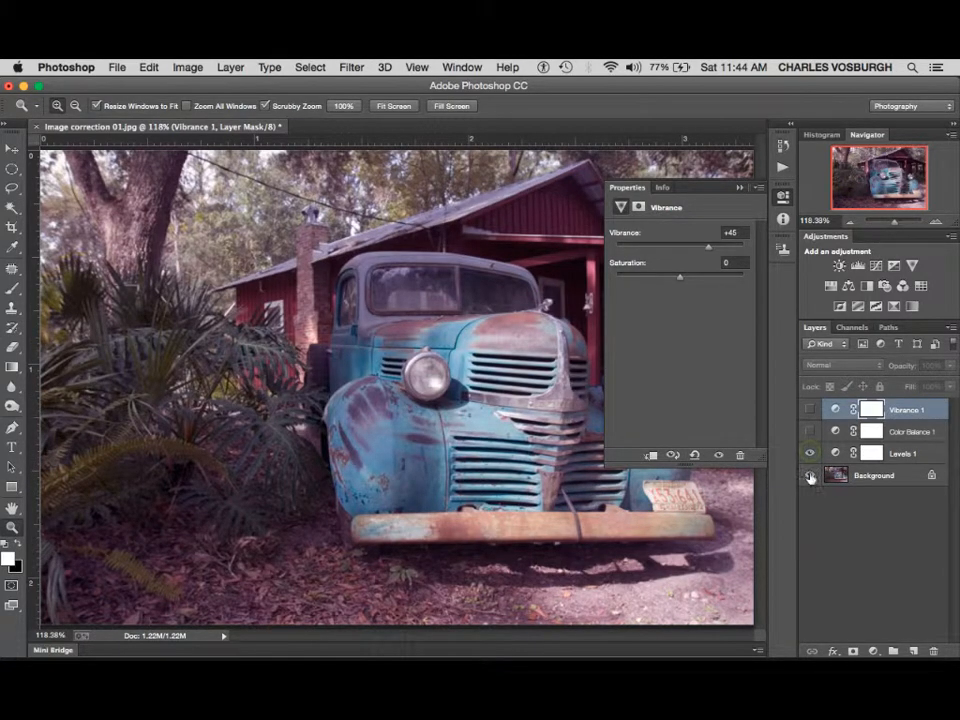
left_click(811, 432)
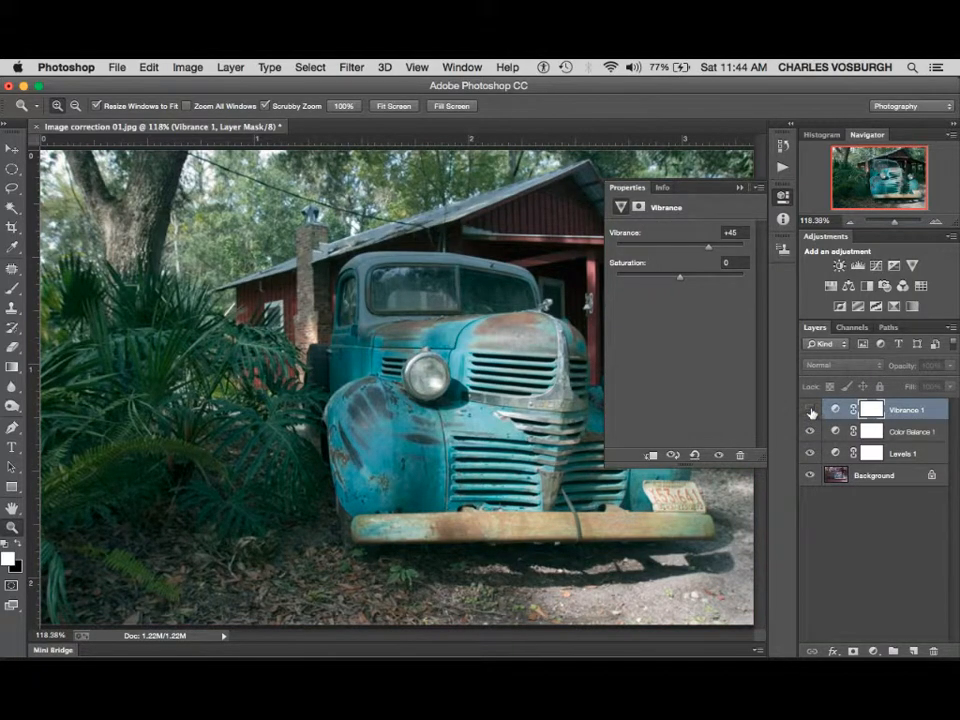
left_click(810, 411)
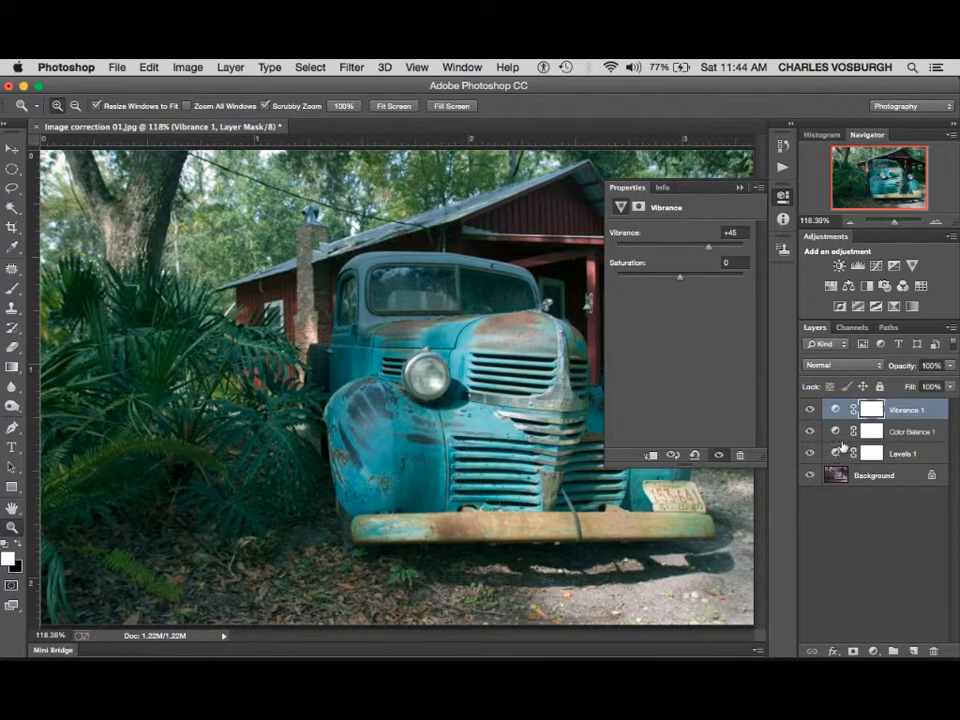
left_click(740, 187)
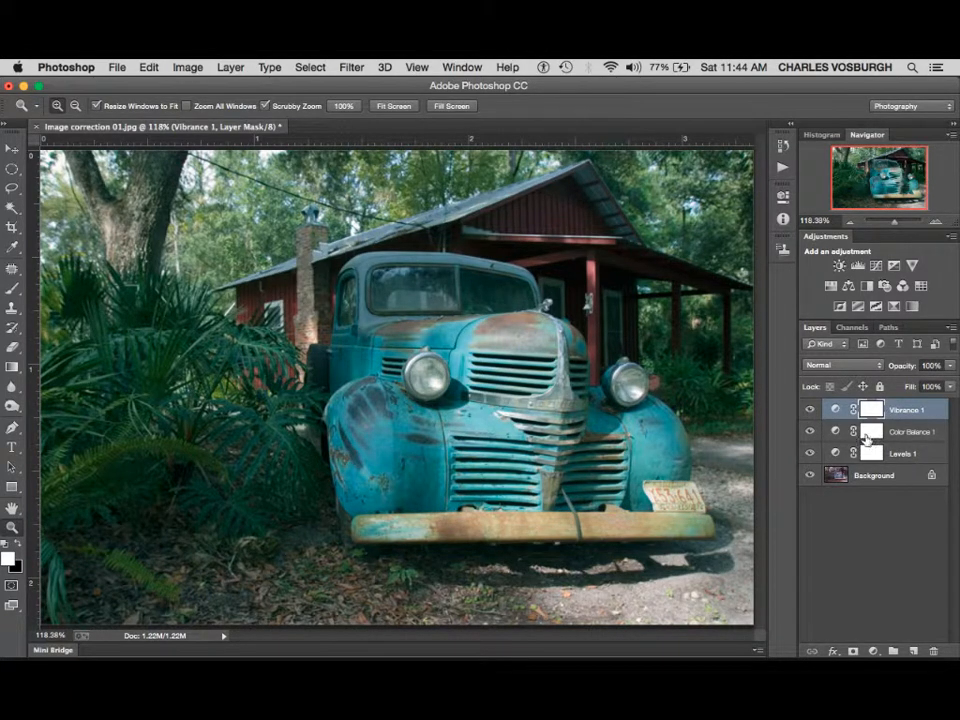
Open the portrait Image Correction 02.jpg from the Image Correction Files folder.
key("super+s")
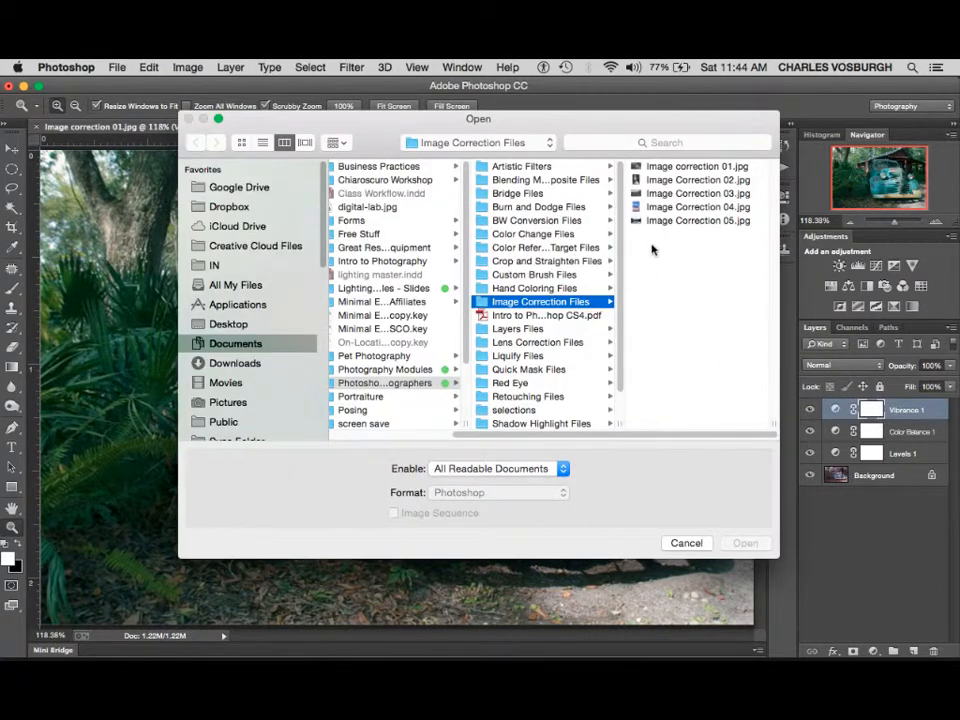
left_click(676, 181)
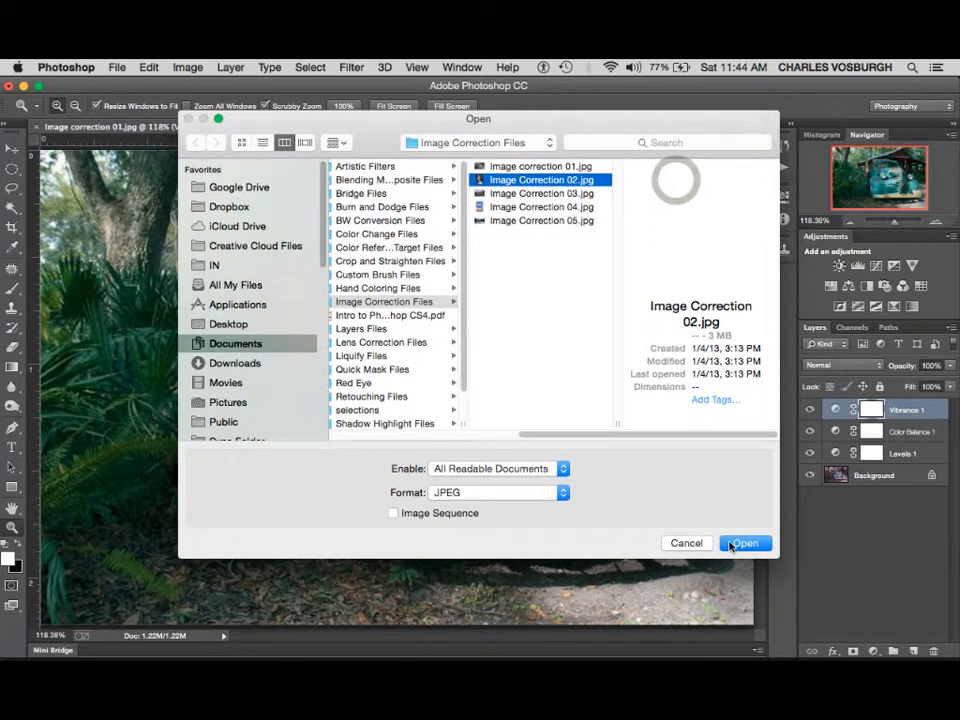
left_click(732, 544)
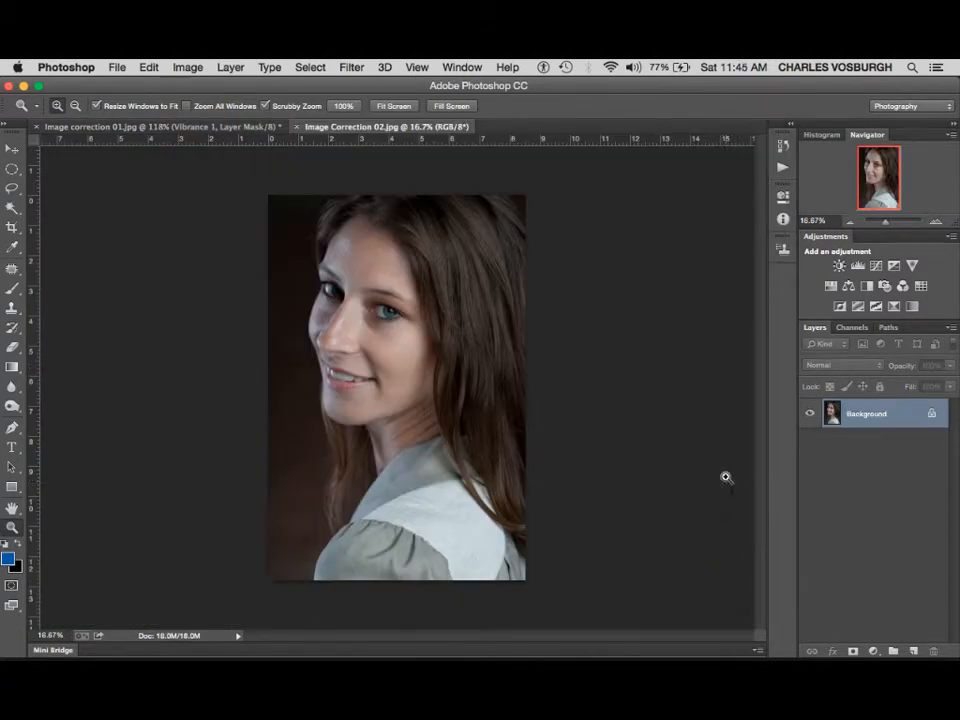
key("super+plus")
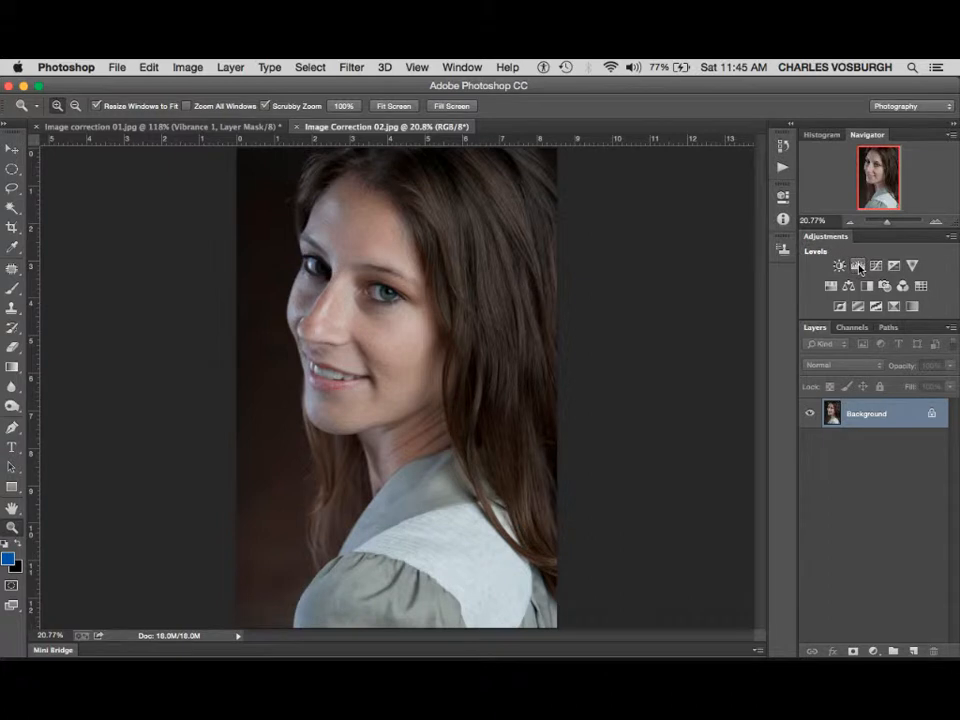
Add a Levels adjustment layer to the portrait, keeping the black input at 0 and setting the white input to 229.
left_click(858, 267)
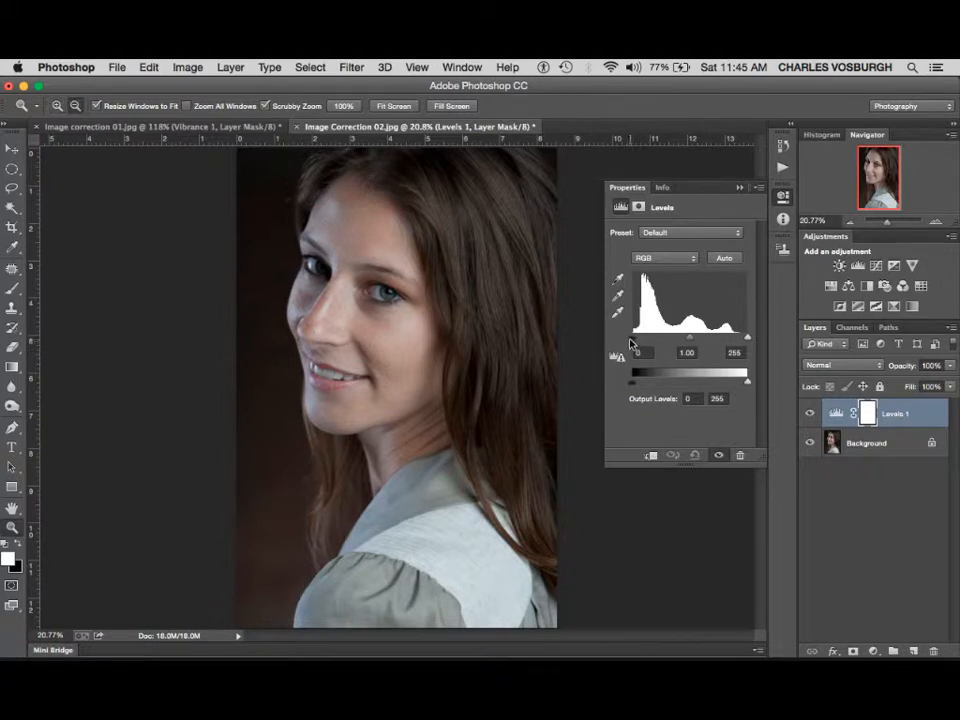
left_click_drag(633, 343, 631, 342)
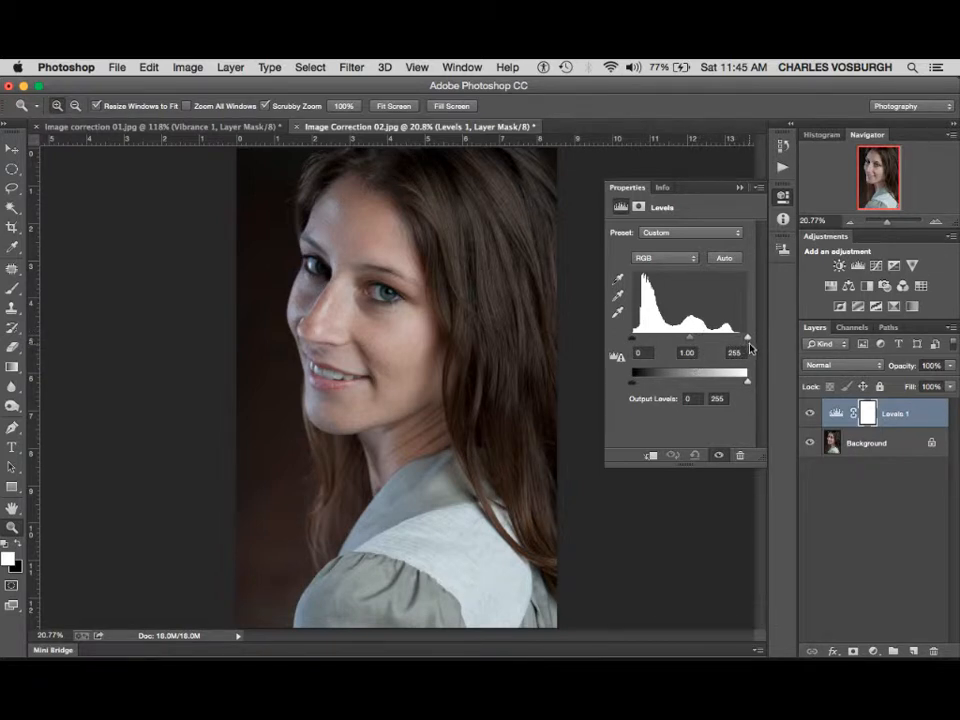
mouse_move(749, 342)
left_mouse_down()
mouse_move(708, 342)
mouse_move(738, 342)
left_mouse_up()
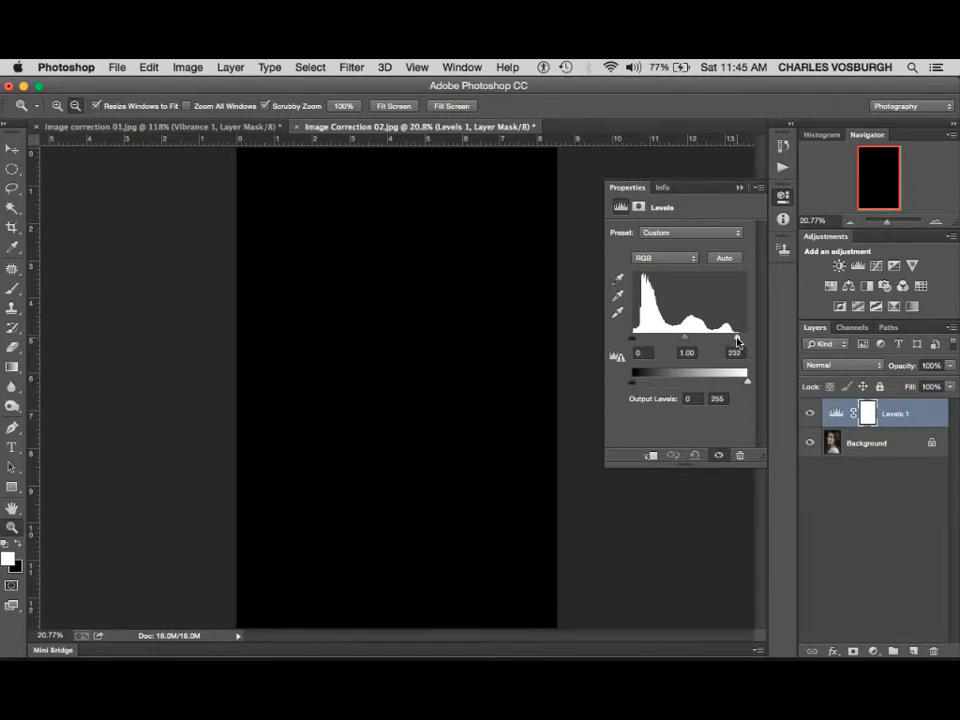
left_click_drag(737, 343, 736, 343)
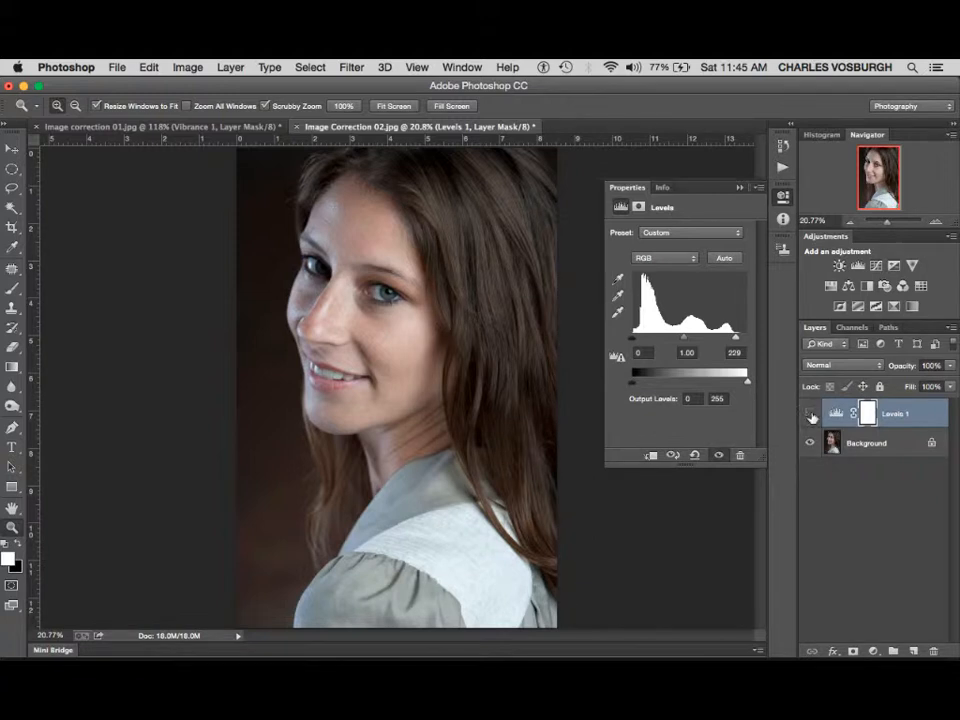
Compare the portrait with and without the Levels adjustment by toggling that layer's visibility, leaving it shown.
left_click(811, 416)
left_click(811, 416)
left_click(811, 417)
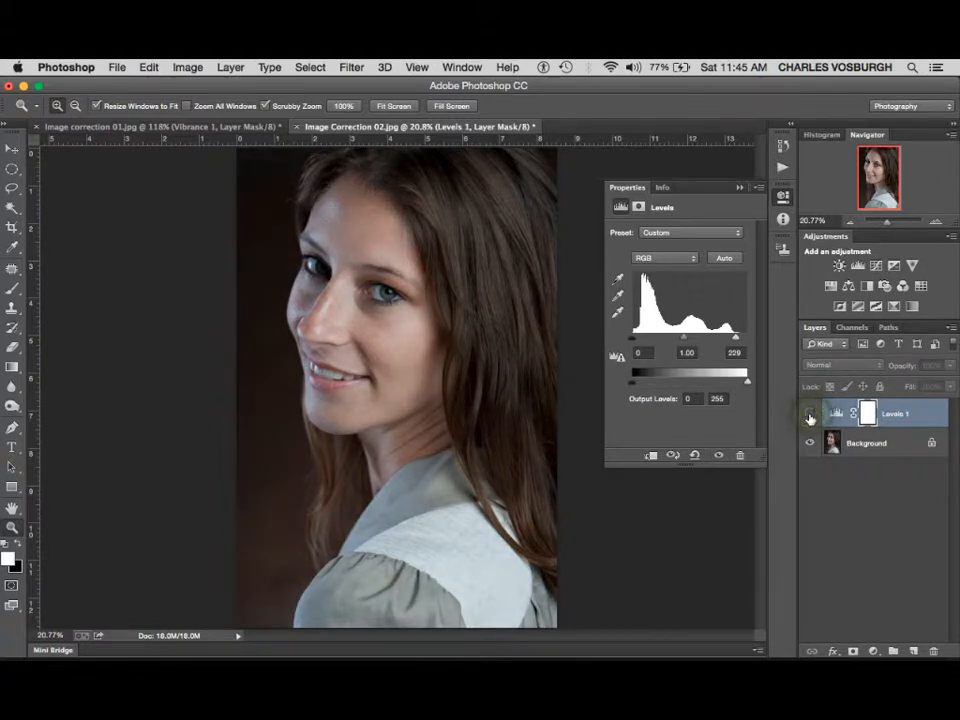
left_click(811, 416)
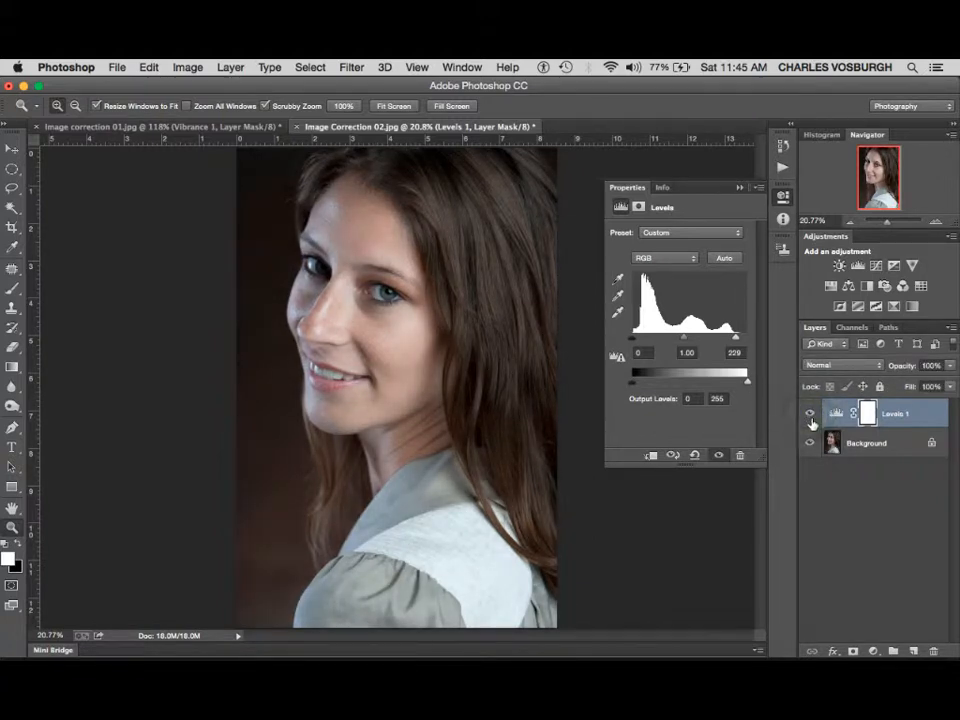
left_click(811, 416)
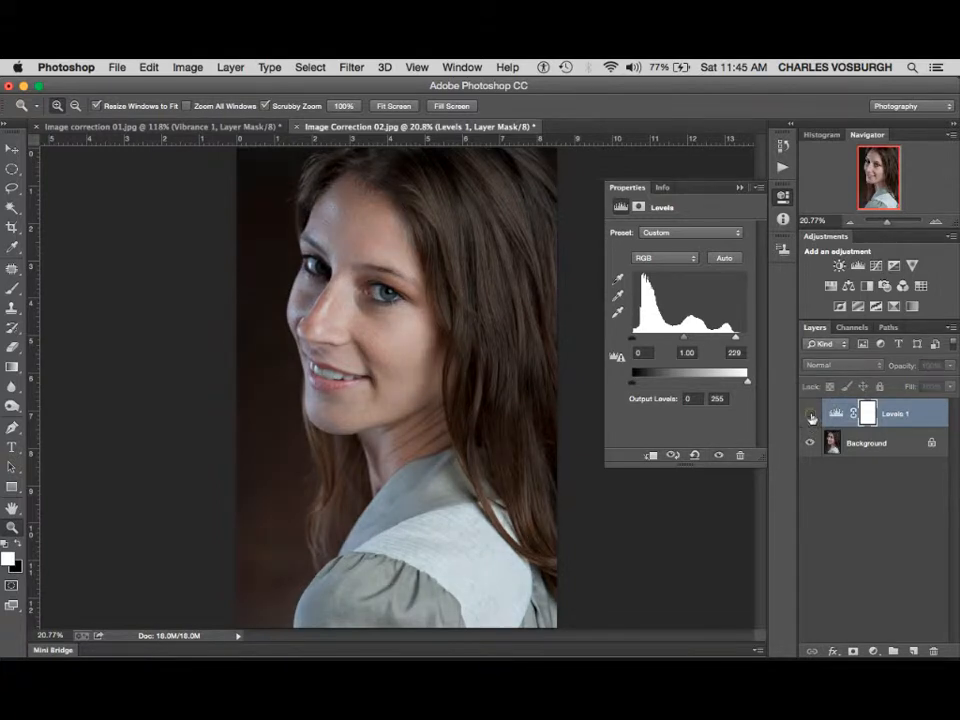
left_click(811, 416)
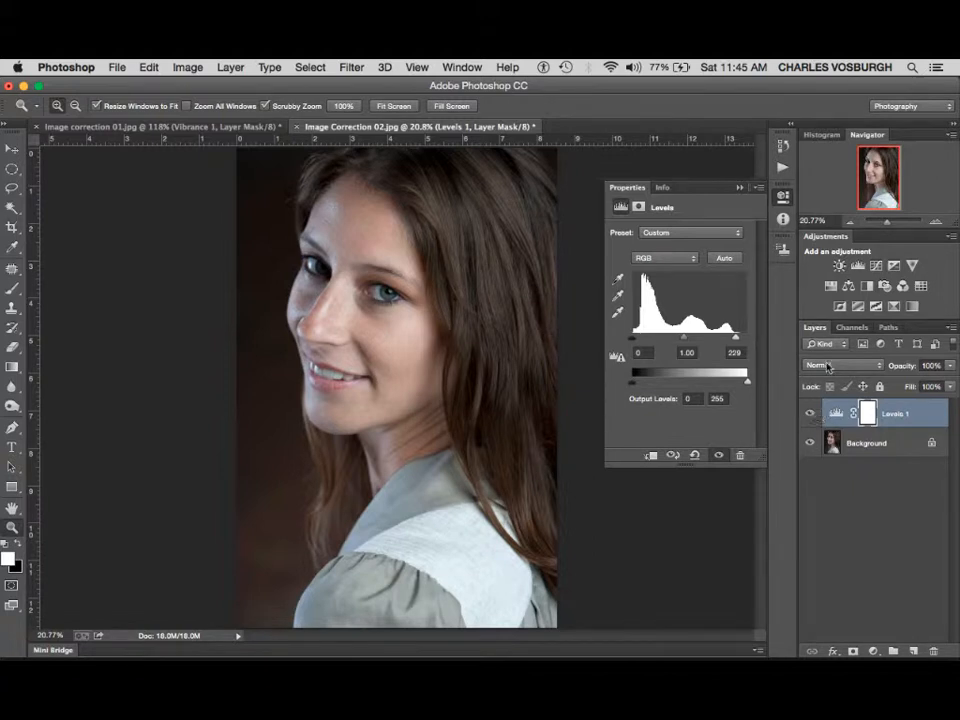
Add a Color Balance adjustment layer to the portrait and shift its midtones slightly toward cyan and yellow.
left_click(848, 287)
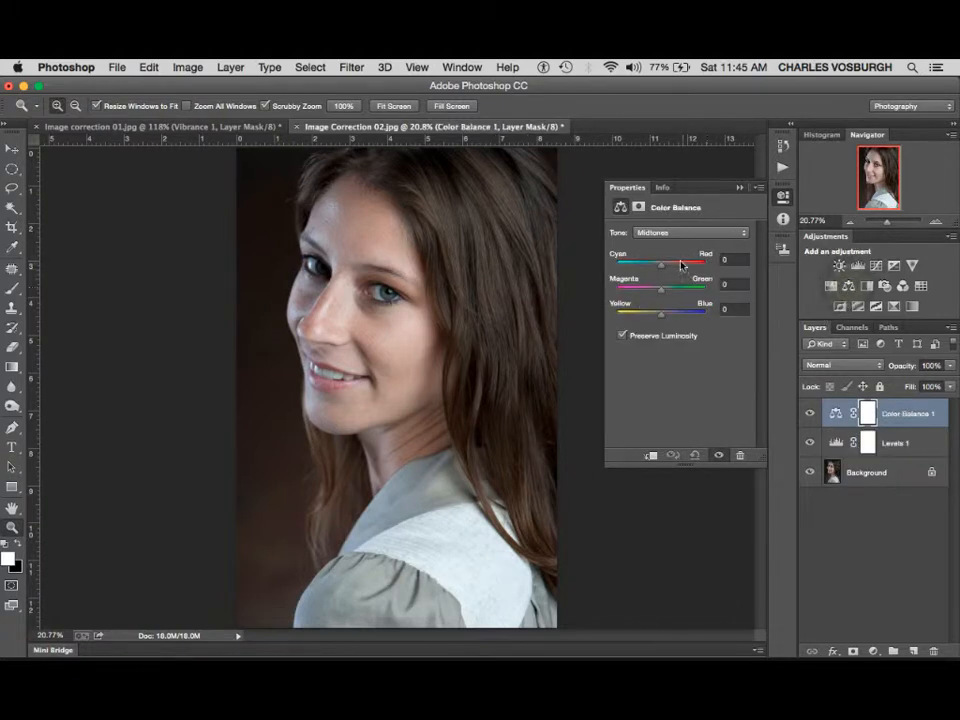
mouse_move(662, 268)
left_mouse_down()
mouse_move(649, 267)
mouse_move(675, 269)
mouse_move(661, 270)
left_mouse_up()
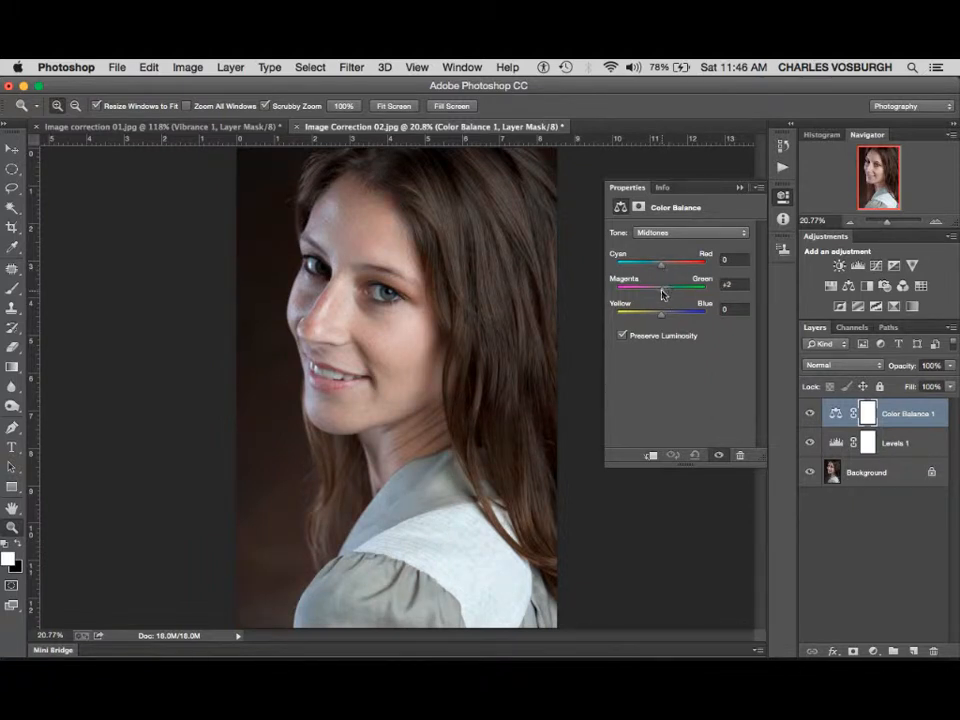
mouse_move(661, 294)
left_mouse_down()
mouse_move(653, 296)
mouse_move(677, 297)
mouse_move(661, 301)
left_mouse_up()
left_click_drag(661, 320, 656, 325)
left_click_drag(655, 322, 665, 327)
left_click_drag(661, 271, 658, 272)
left_click_drag(658, 320, 655, 323)
Add a Vibrance adjustment layer to the portrait, try +100 and a slight reduction, and return Vibrance to 0.
left_click(911, 265)
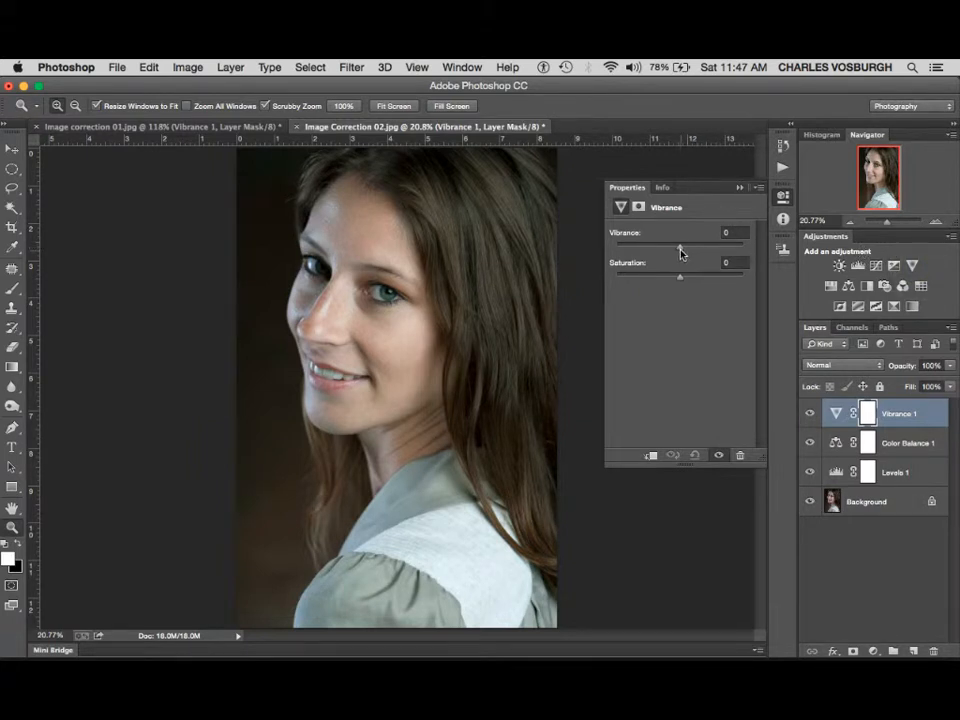
left_click_drag(681, 249, 731, 258)
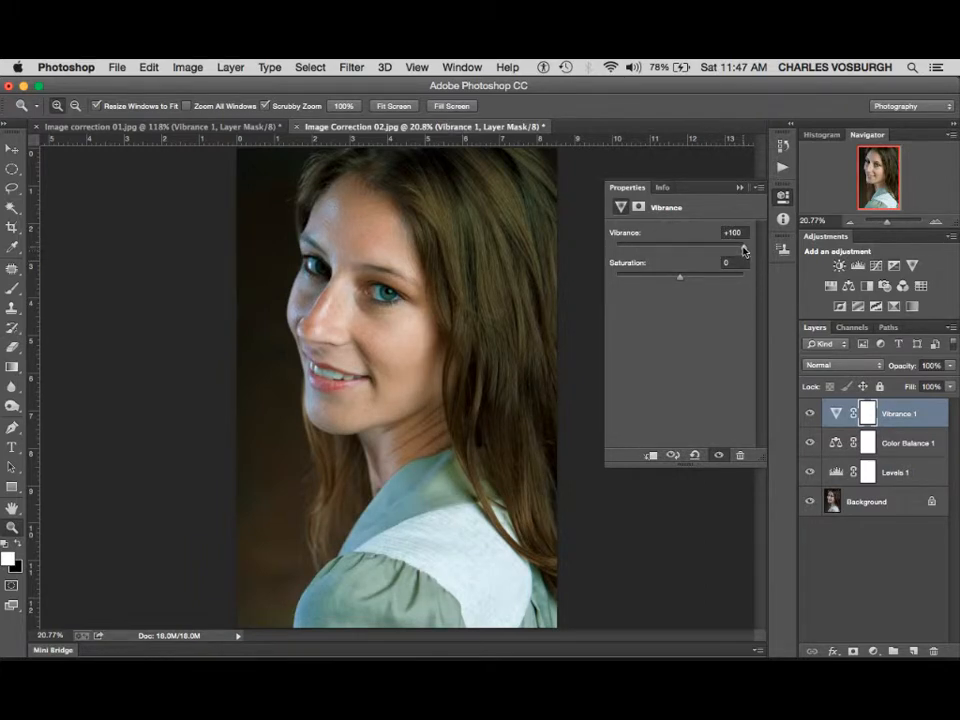
left_click_drag(744, 251, 683, 250)
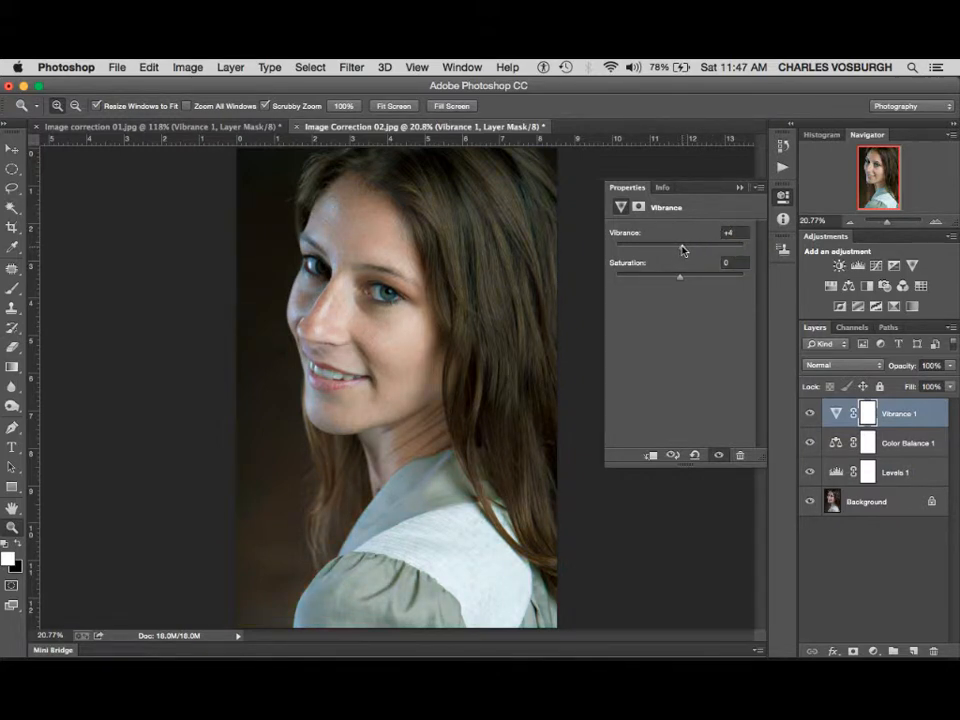
mouse_move(683, 250)
left_mouse_down()
mouse_move(660, 255)
mouse_move(672, 253)
left_mouse_up()
left_click_drag(673, 252, 681, 251)
Compare the portrait with all adjustment layers hidden, reshowing Levels, Color Balance and Vibrance one by one.
left_click(810, 472)
left_click(810, 443)
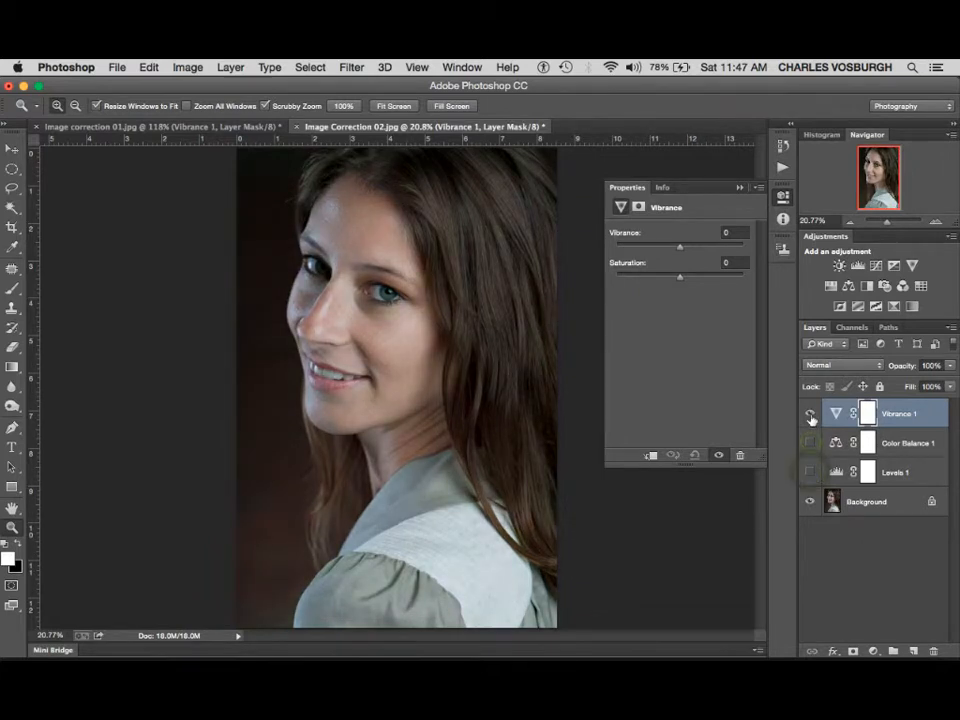
left_click(810, 416)
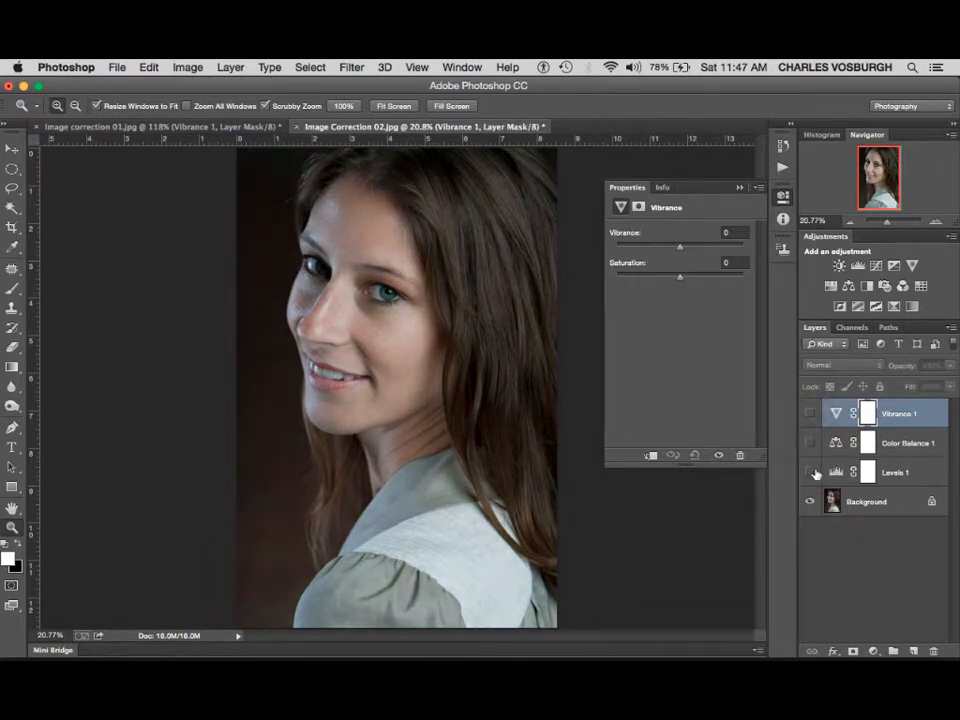
left_click(810, 472)
left_click(810, 443)
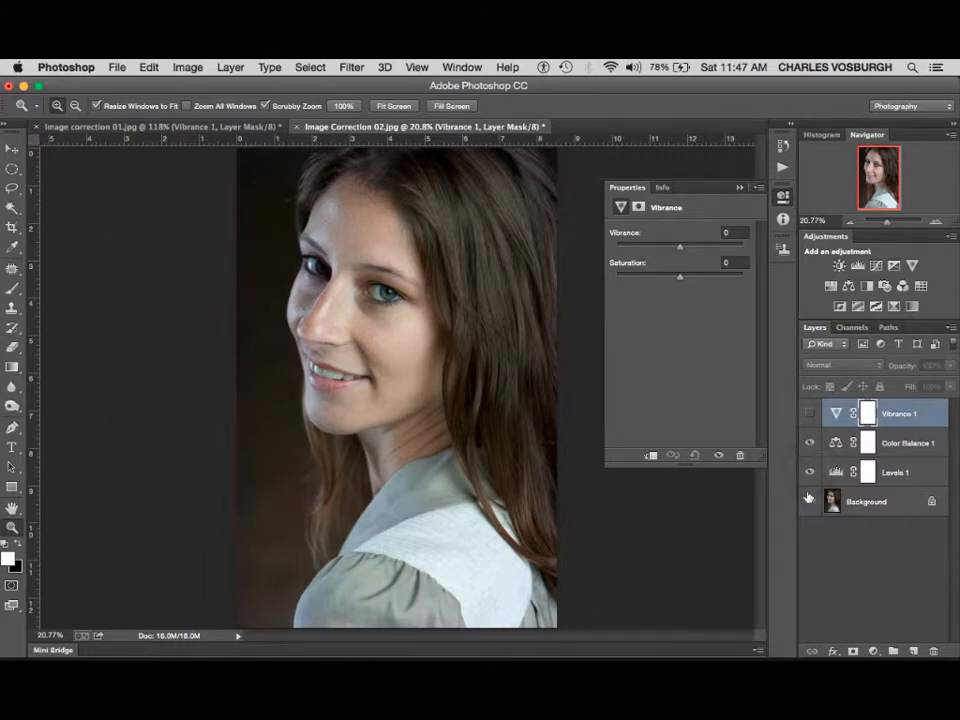
left_click(810, 413)
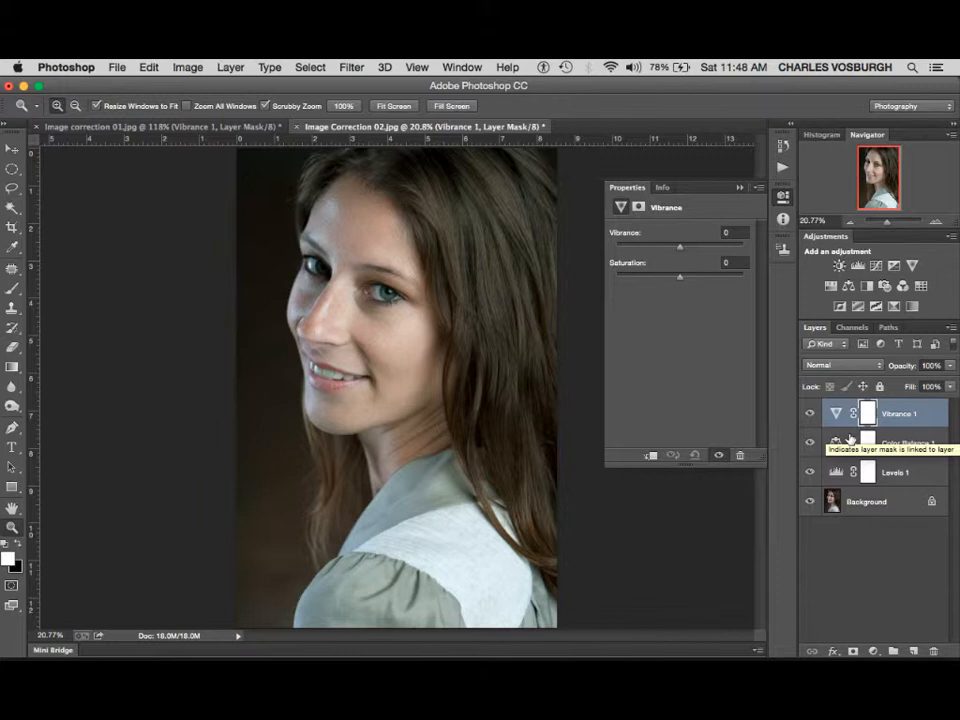
Open the landscape Image Correction 03.jpg from the Image Correction Files folder.
key("super+o")
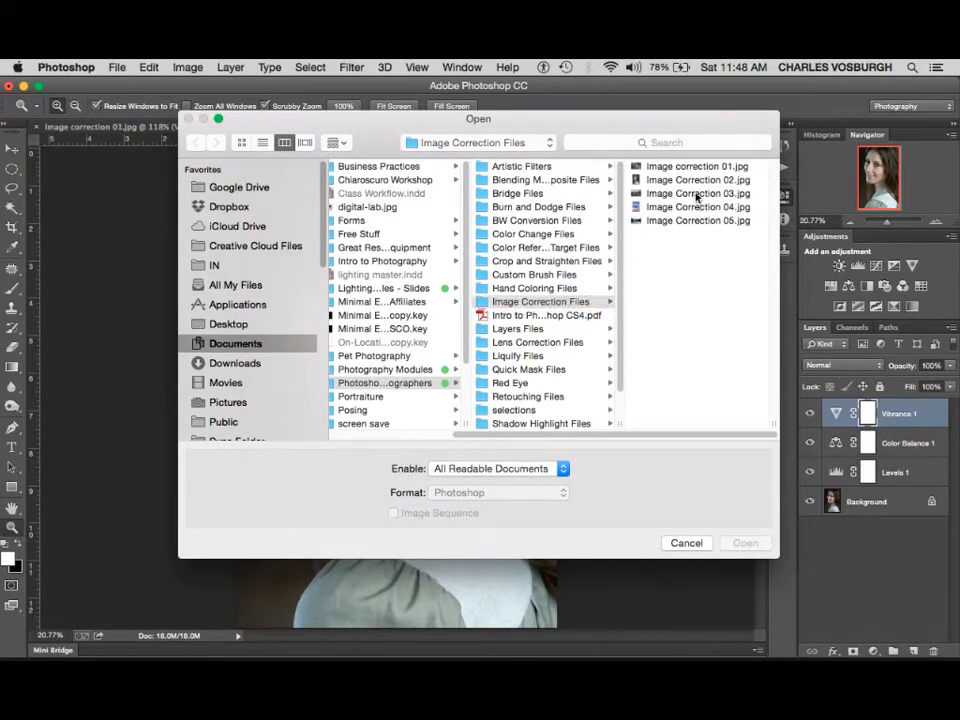
left_click(697, 195)
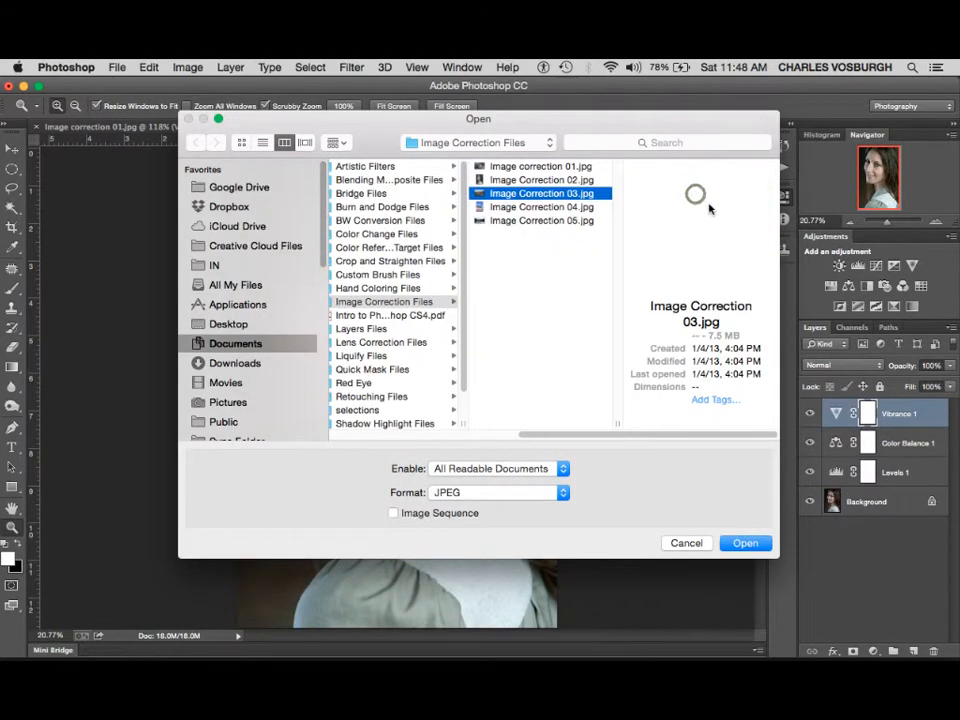
left_click(745, 542)
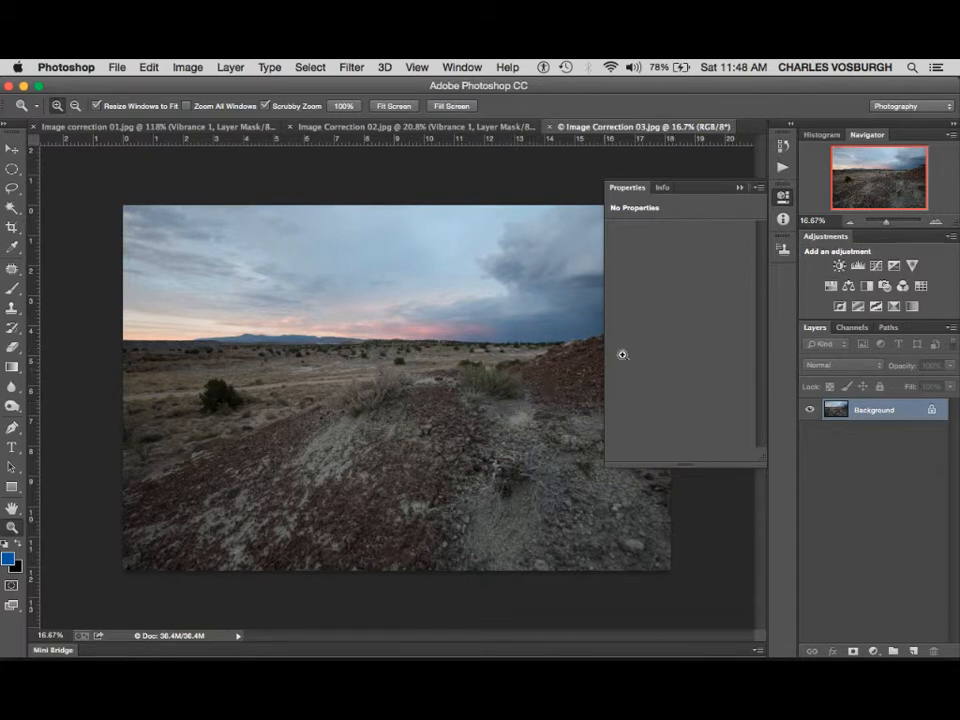
Add a Levels adjustment layer to the landscape with the black input at 8 and the white input at 230.
left_click(858, 268)
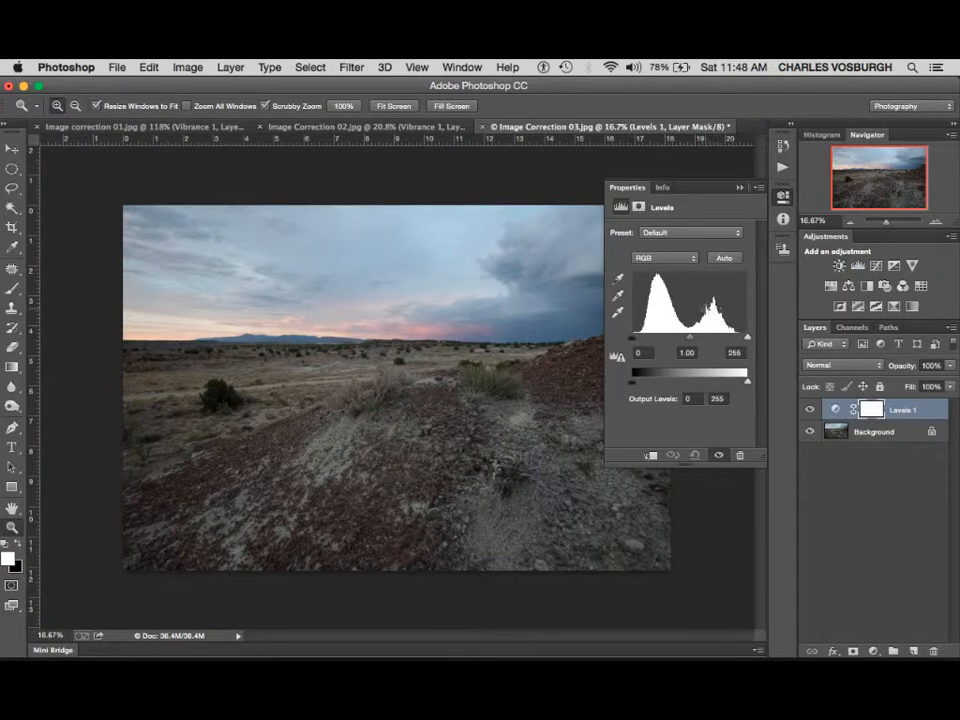
left_click_drag(633, 343, 636, 343)
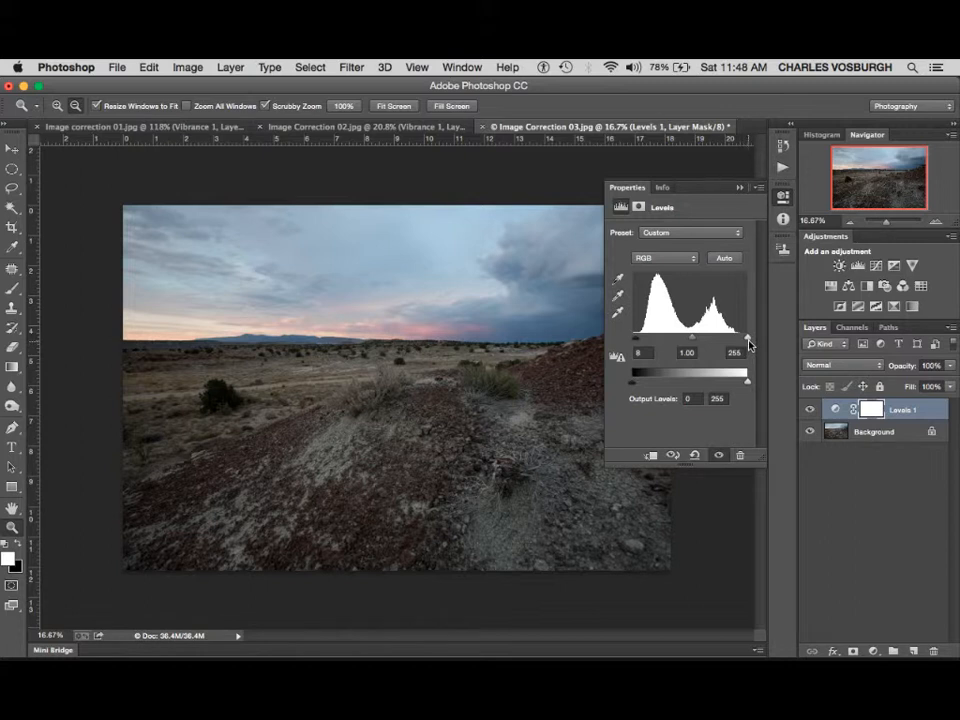
left_click_drag(749, 344, 738, 345)
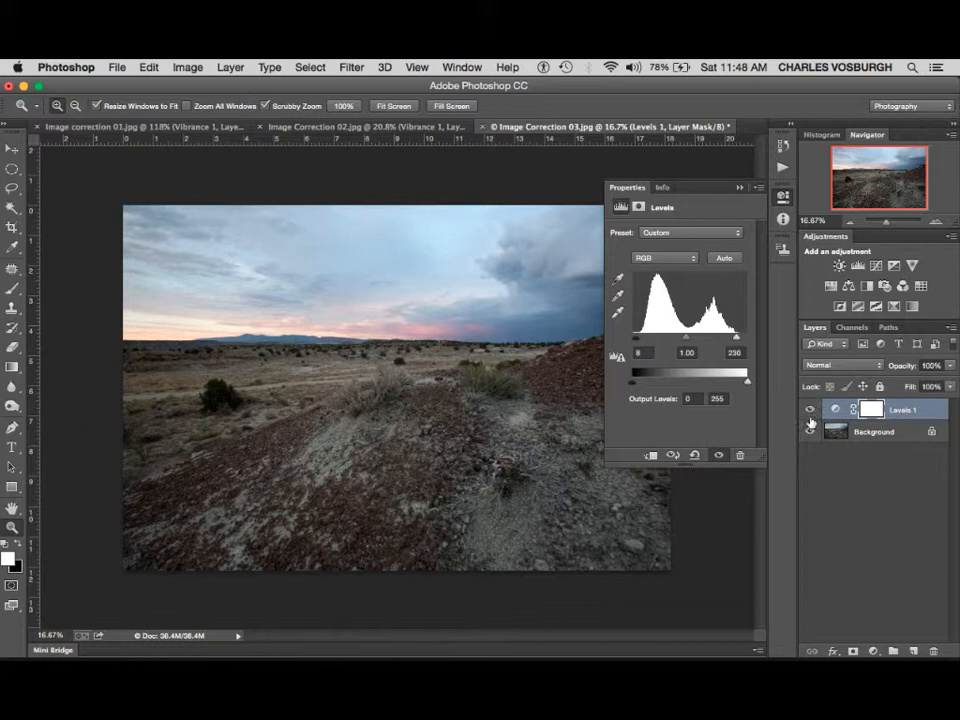
Compare the landscape with and without the Levels adjustment by toggling that layer's visibility, leaving it shown.
left_click(810, 410)
left_click(810, 410)
left_click(810, 410)
left_click(810, 410)
left_click(810, 410)
left_click(810, 410)
Add a Color Balance adjustment layer to the landscape and warm its midtones by shifting Cyan–Red toward red.
left_click(849, 287)
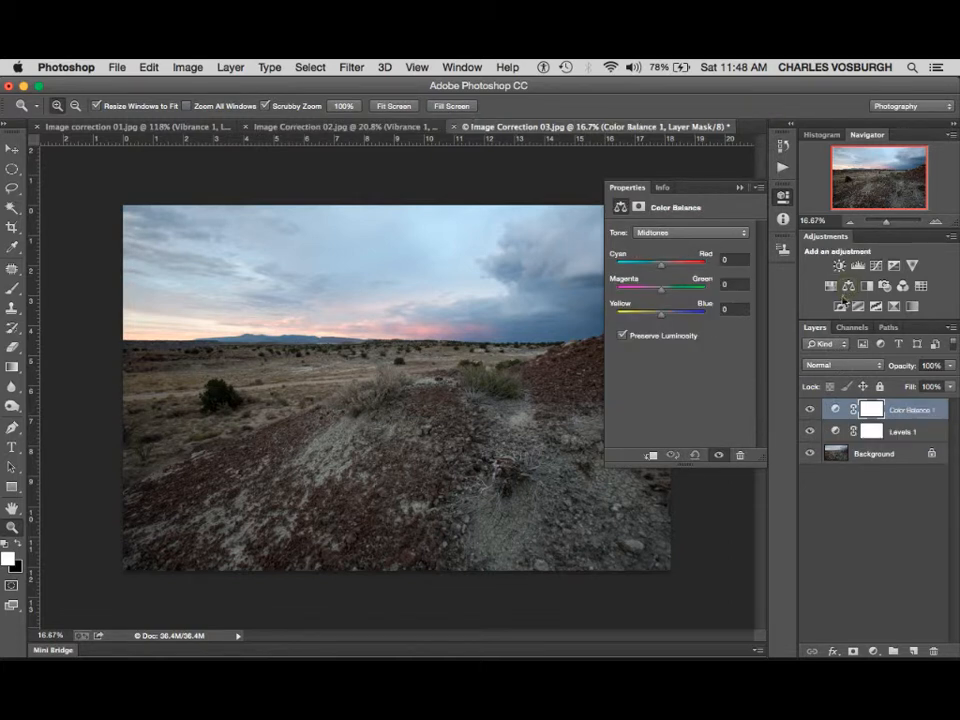
mouse_move(660, 265)
left_mouse_down()
mouse_move(648, 270)
mouse_move(665, 268)
left_mouse_up()
mouse_move(660, 293)
left_mouse_down()
mouse_move(652, 296)
mouse_move(670, 293)
mouse_move(660, 294)
left_mouse_up()
mouse_move(660, 319)
left_mouse_down()
mouse_move(648, 317)
mouse_move(682, 318)
mouse_move(660, 323)
left_mouse_up()
left_click_drag(660, 268, 671, 270)
Add a Vibrance adjustment layer to the landscape, try both settings at +100, and set Vibrance to +21 and Saturation to +64.
left_click(910, 266)
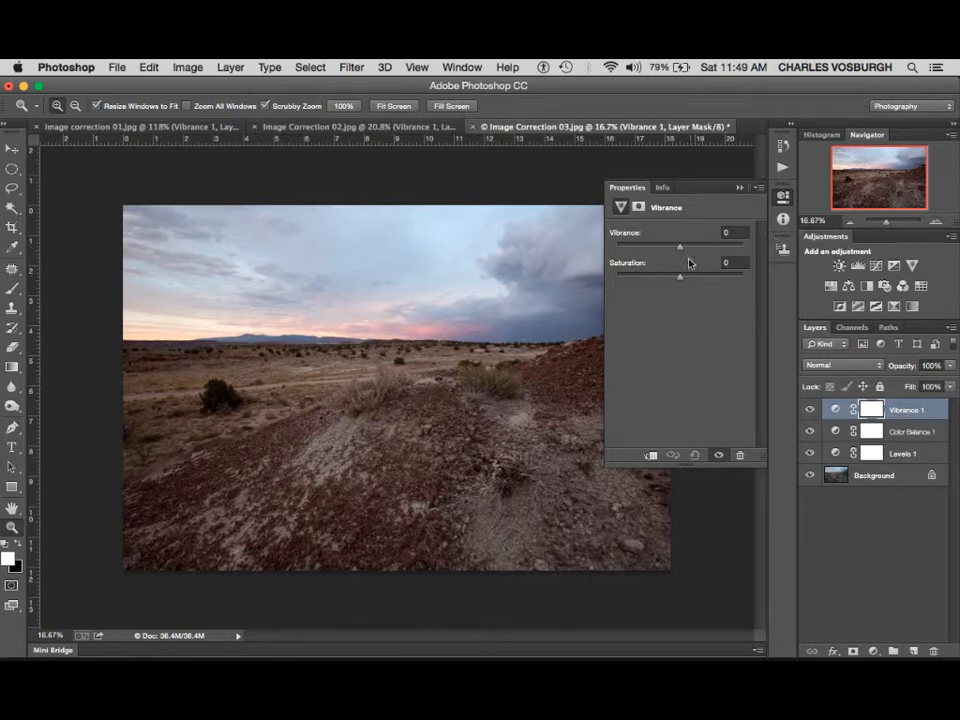
left_click_drag(679, 251, 748, 253)
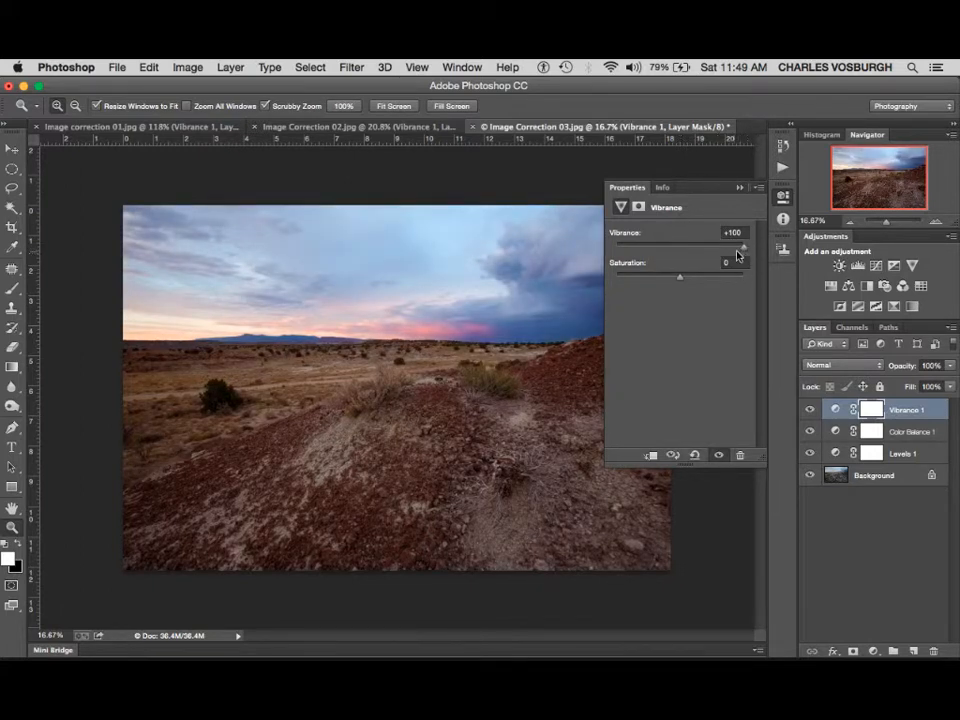
left_click_drag(744, 253, 680, 255)
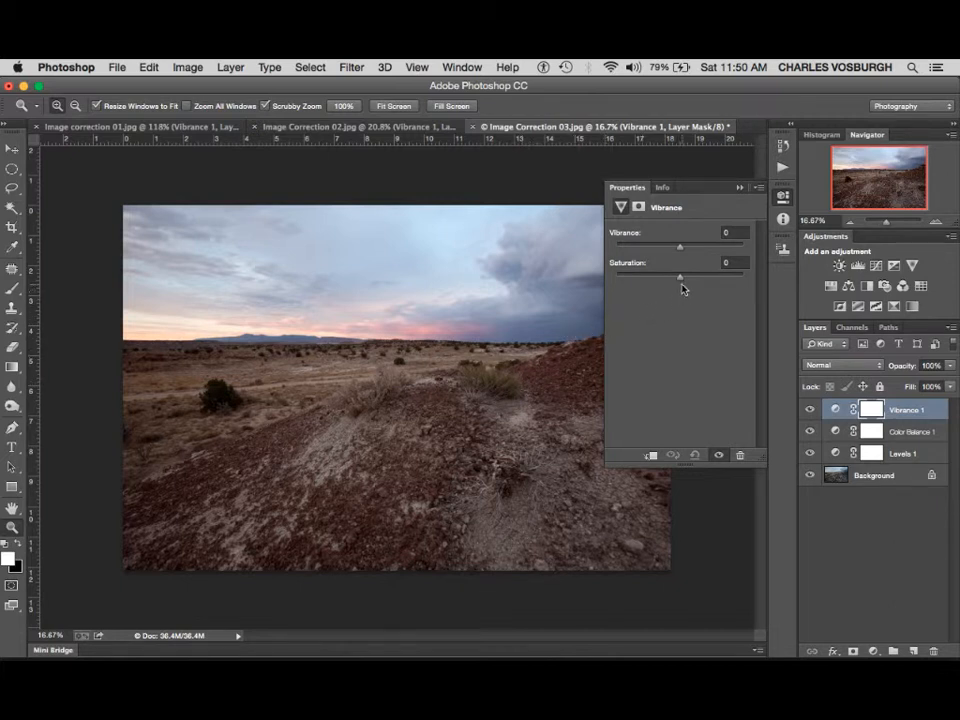
left_click_drag(681, 279, 748, 277)
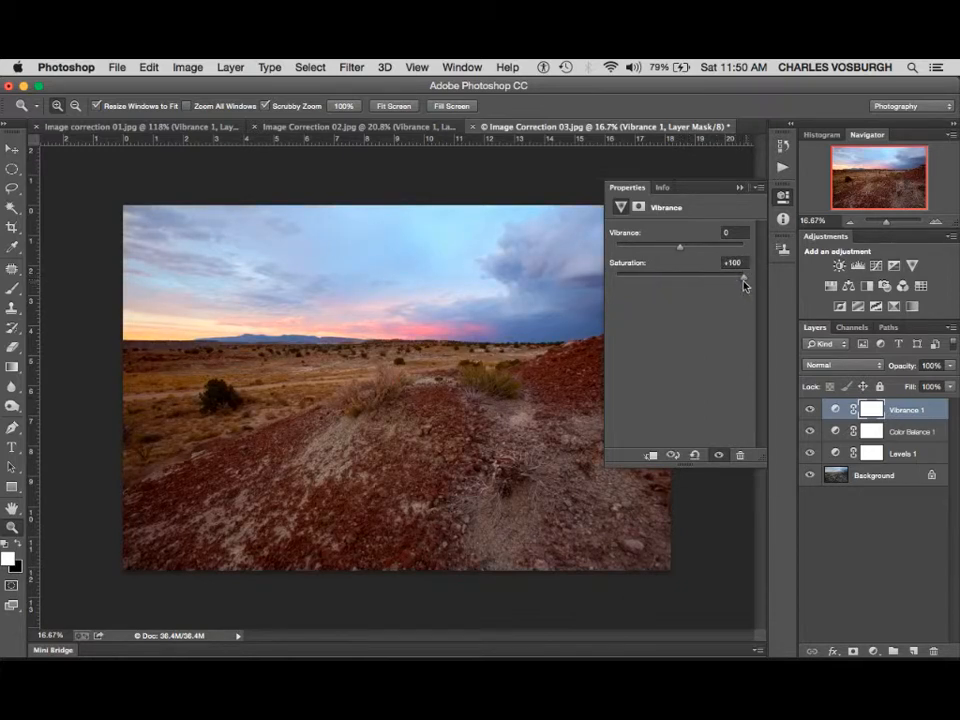
left_click_drag(744, 283, 722, 287)
mouse_move(680, 248)
left_mouse_down()
mouse_move(743, 252)
mouse_move(695, 252)
left_mouse_up()
Compare the landscape with all adjustment layers hidden, reshowing Levels, Color Balance and Vibrance one by one.
left_click(809, 409)
left_click(809, 431)
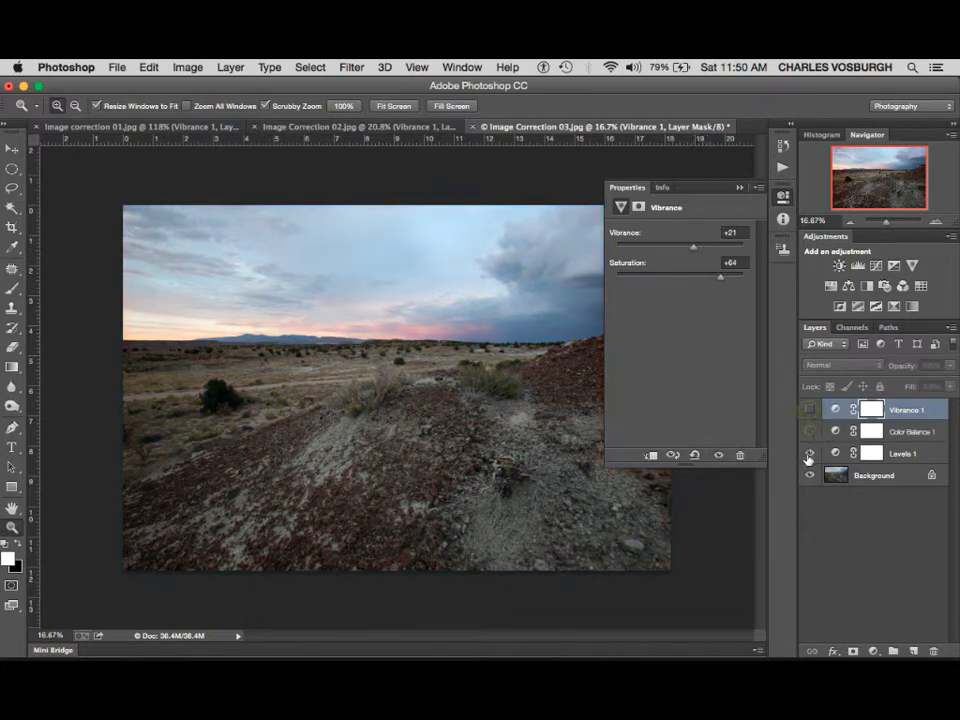
left_click(809, 453)
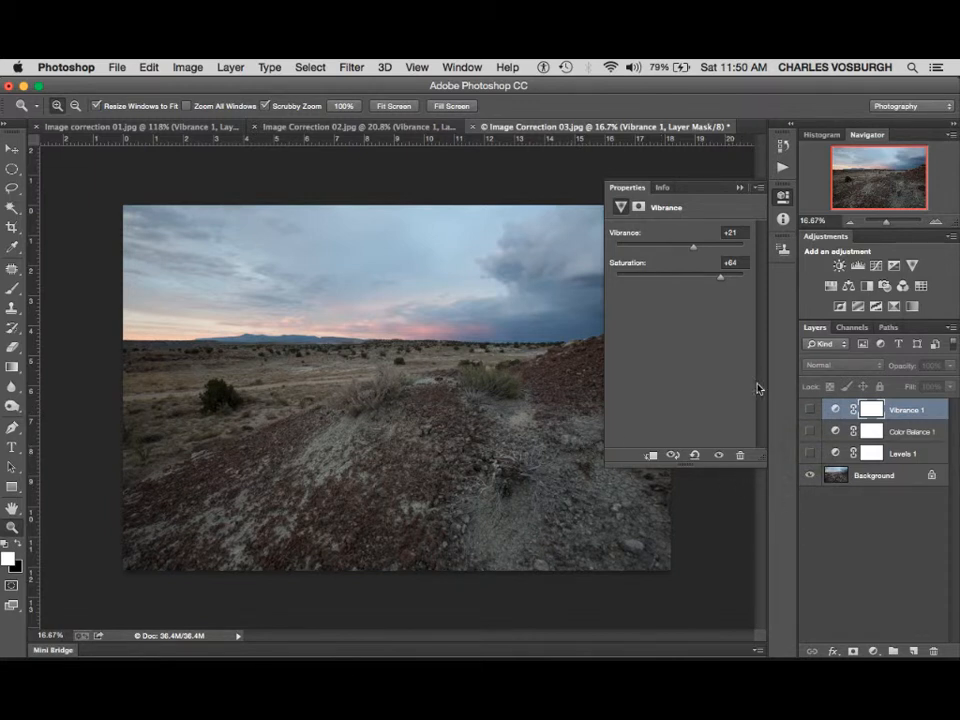
left_click(810, 453)
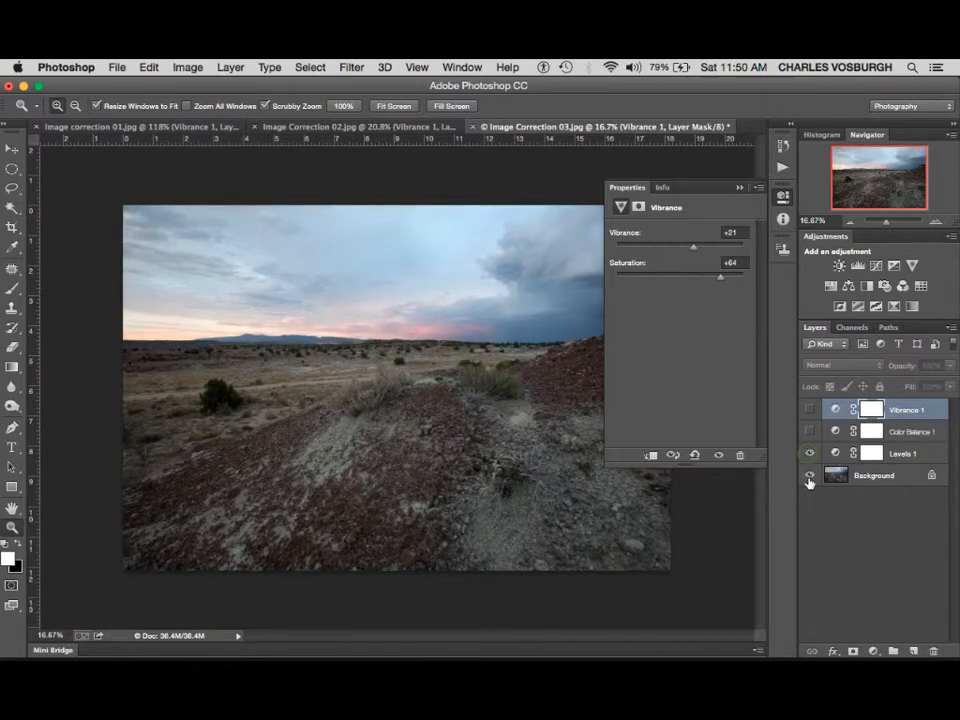
left_click(810, 410)
left_click(810, 410)
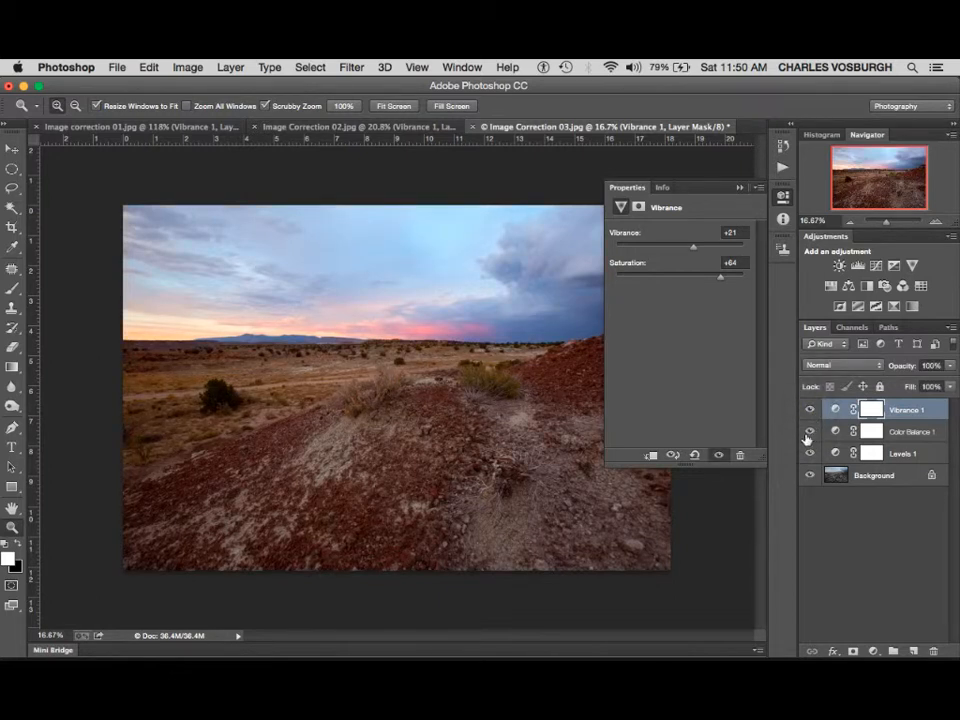
Collapse the adjustment properties and compare the original landscape with the full correction by repeatedly isolating the Background layer, leaving all layers shown.
left_click(740, 190)
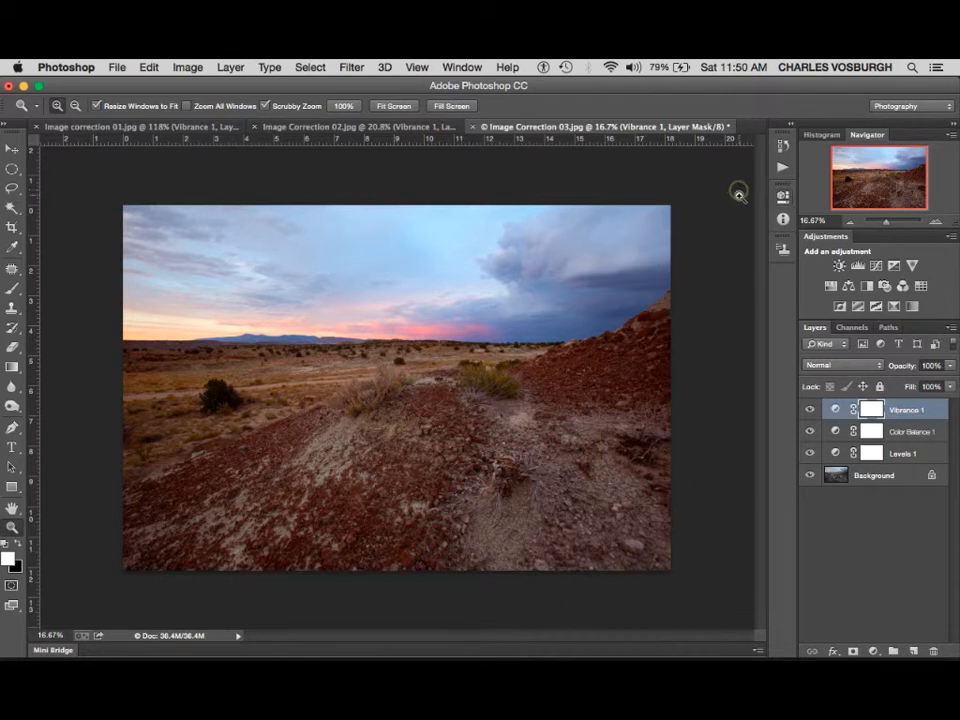
left_click(810, 477, "alt")
left_click(810, 477, "alt")
left_click(810, 477, "alt")
left_click(810, 477, "alt")
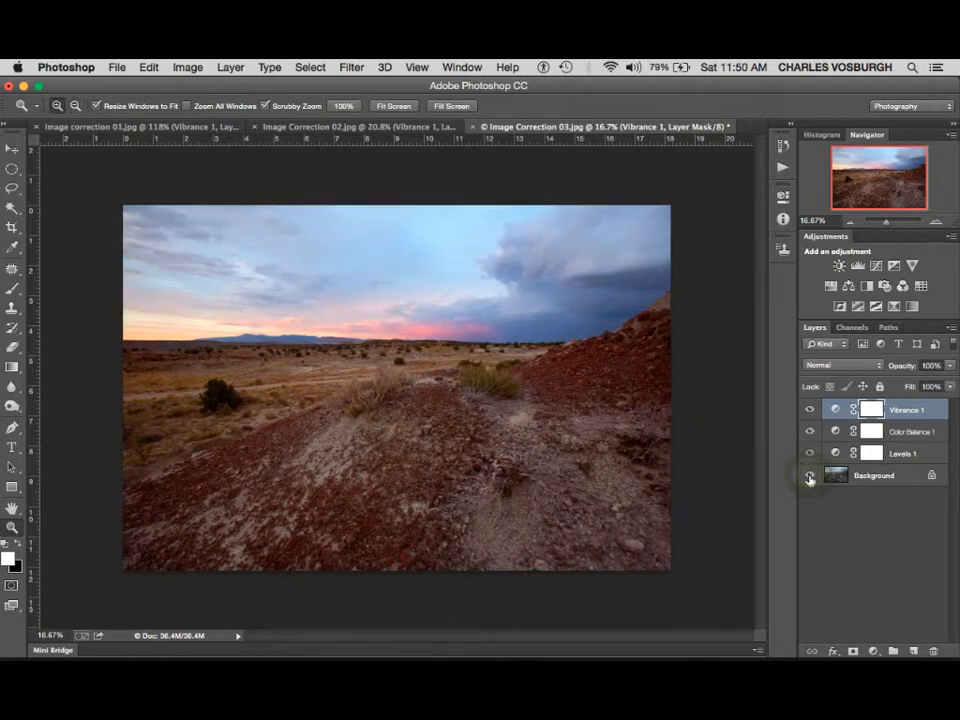